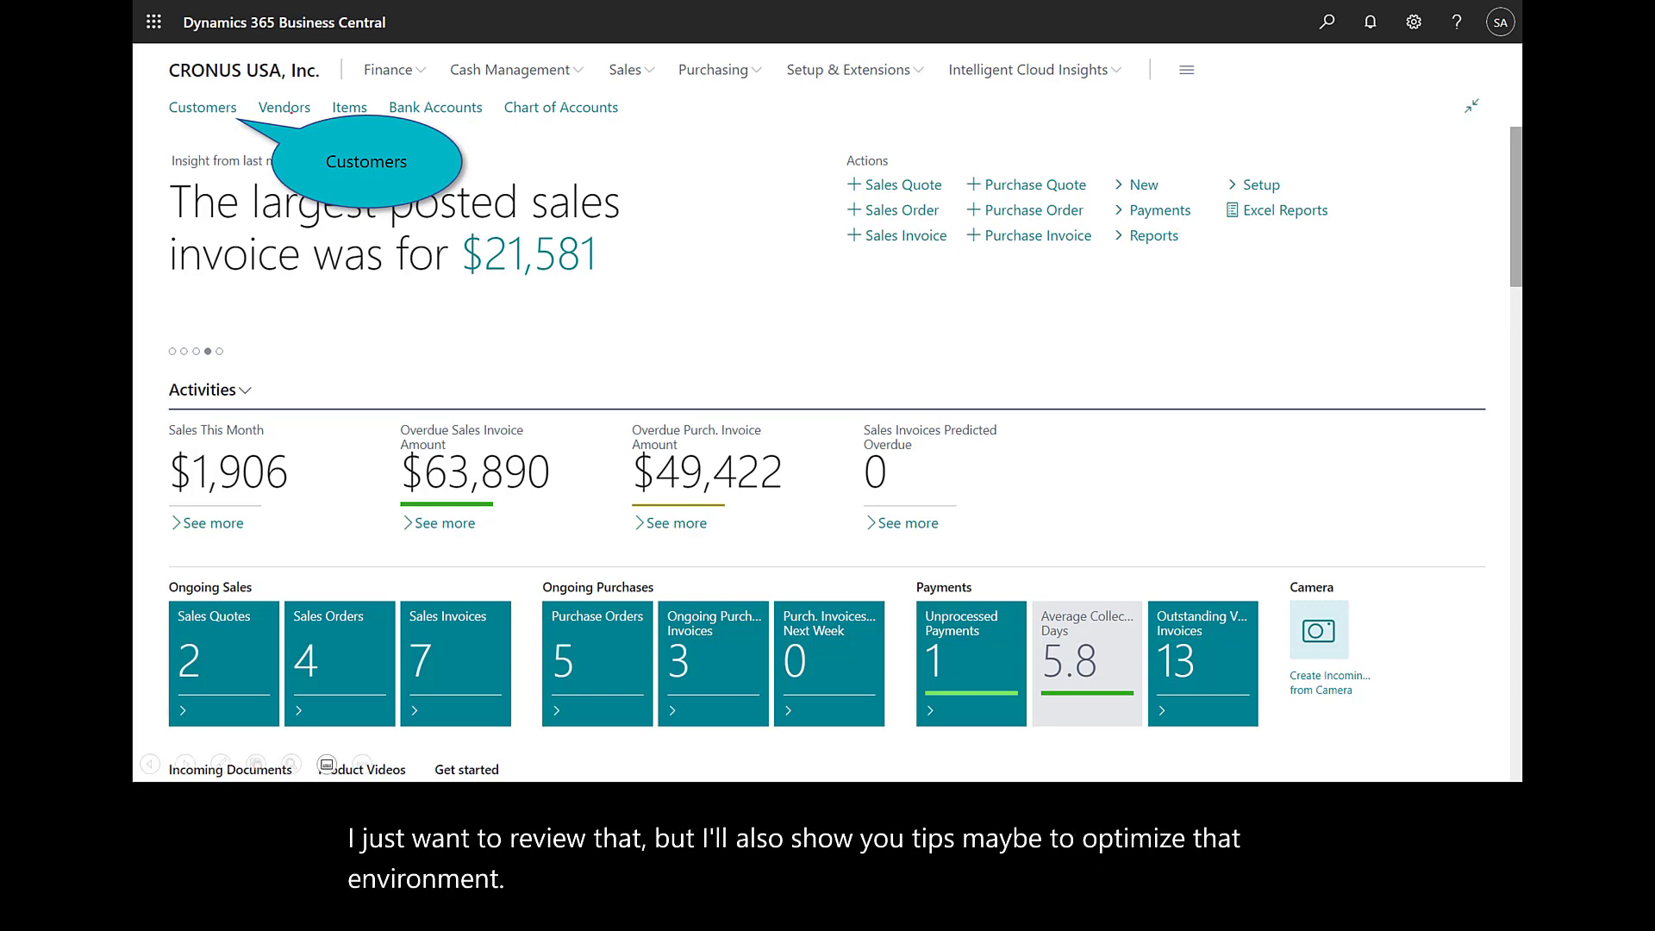
Step: View the Customers list in Business Central, and switch to Dynamics 365 Sales Hub to open its Accounts list
{"action": "left_click", "coordinate": [206, 108]}
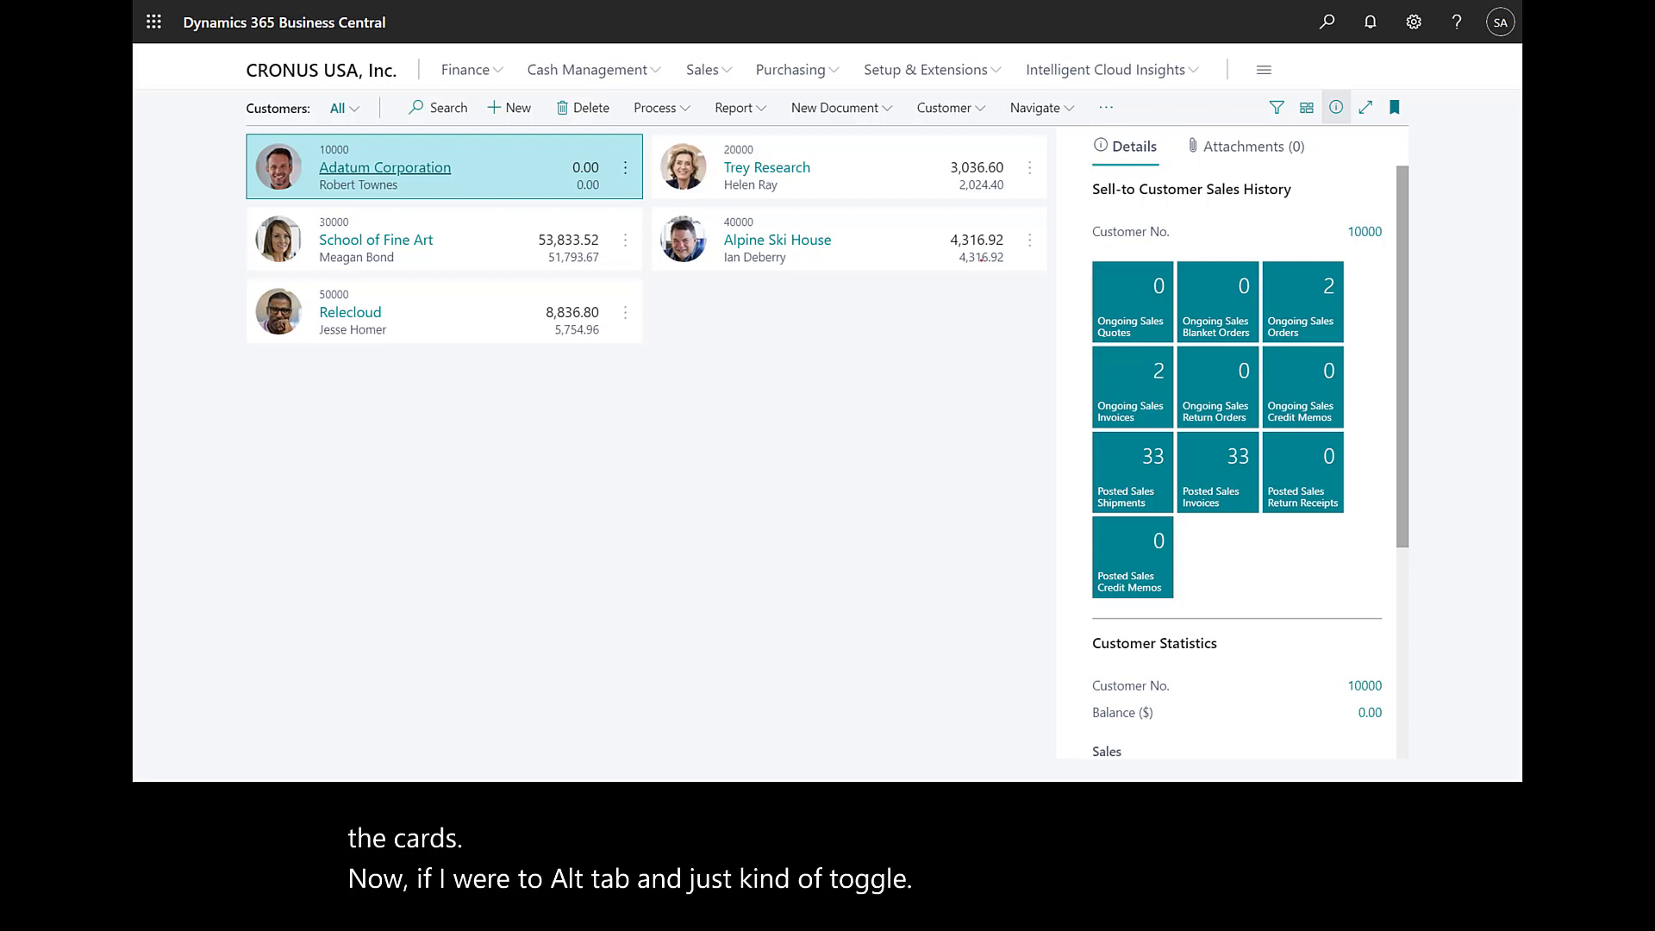
{"action": "key", "text": "alt+Tab"}
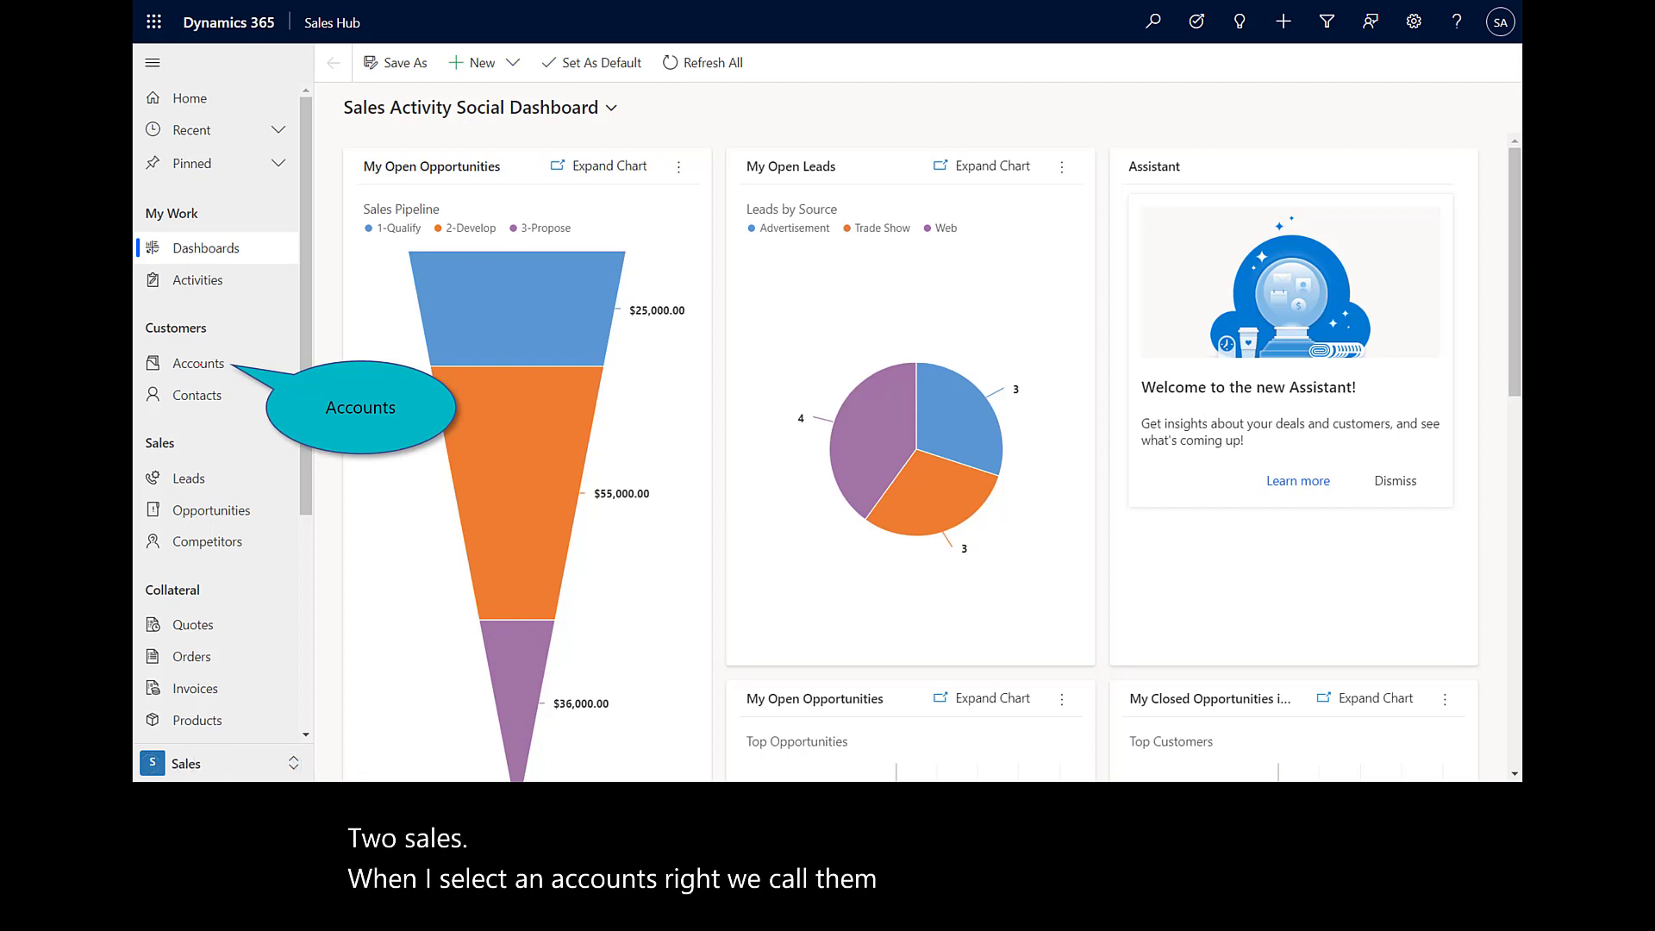
{"action": "left_click", "coordinate": [198, 363]}
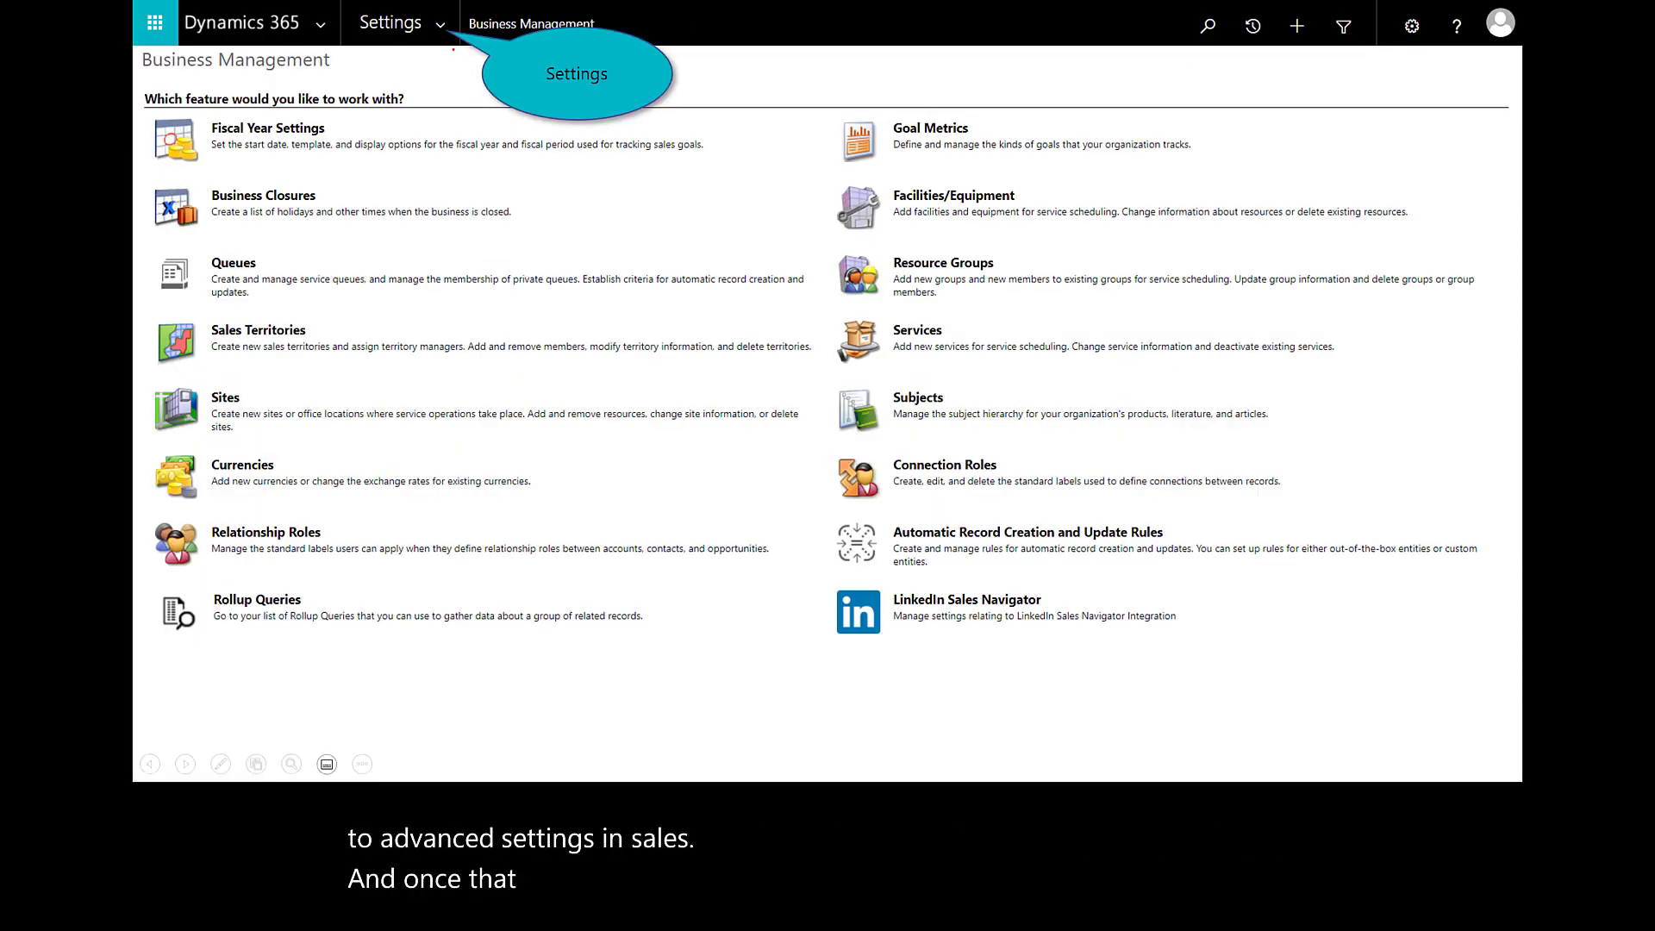
Step: Remove the installed sample data through Data Management in the Sales settings, and check the Accounts and Quotes lists in Sales Hub
{"action": "left_click", "coordinate": [441, 20]}
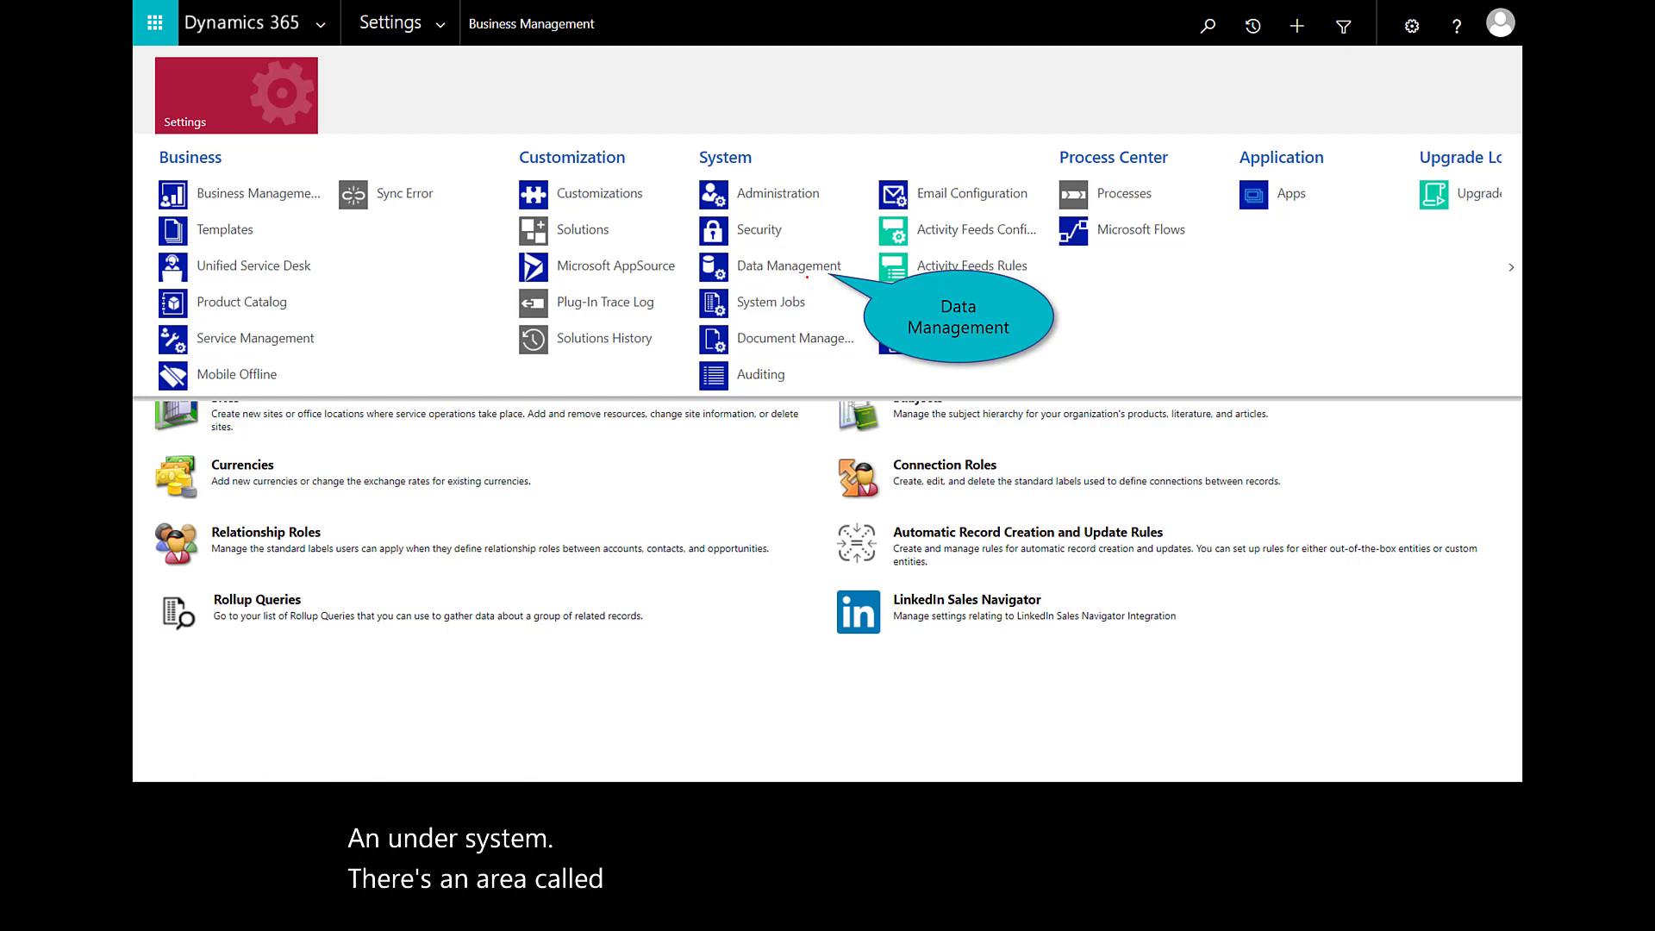
{"action": "left_click", "coordinate": [806, 277]}
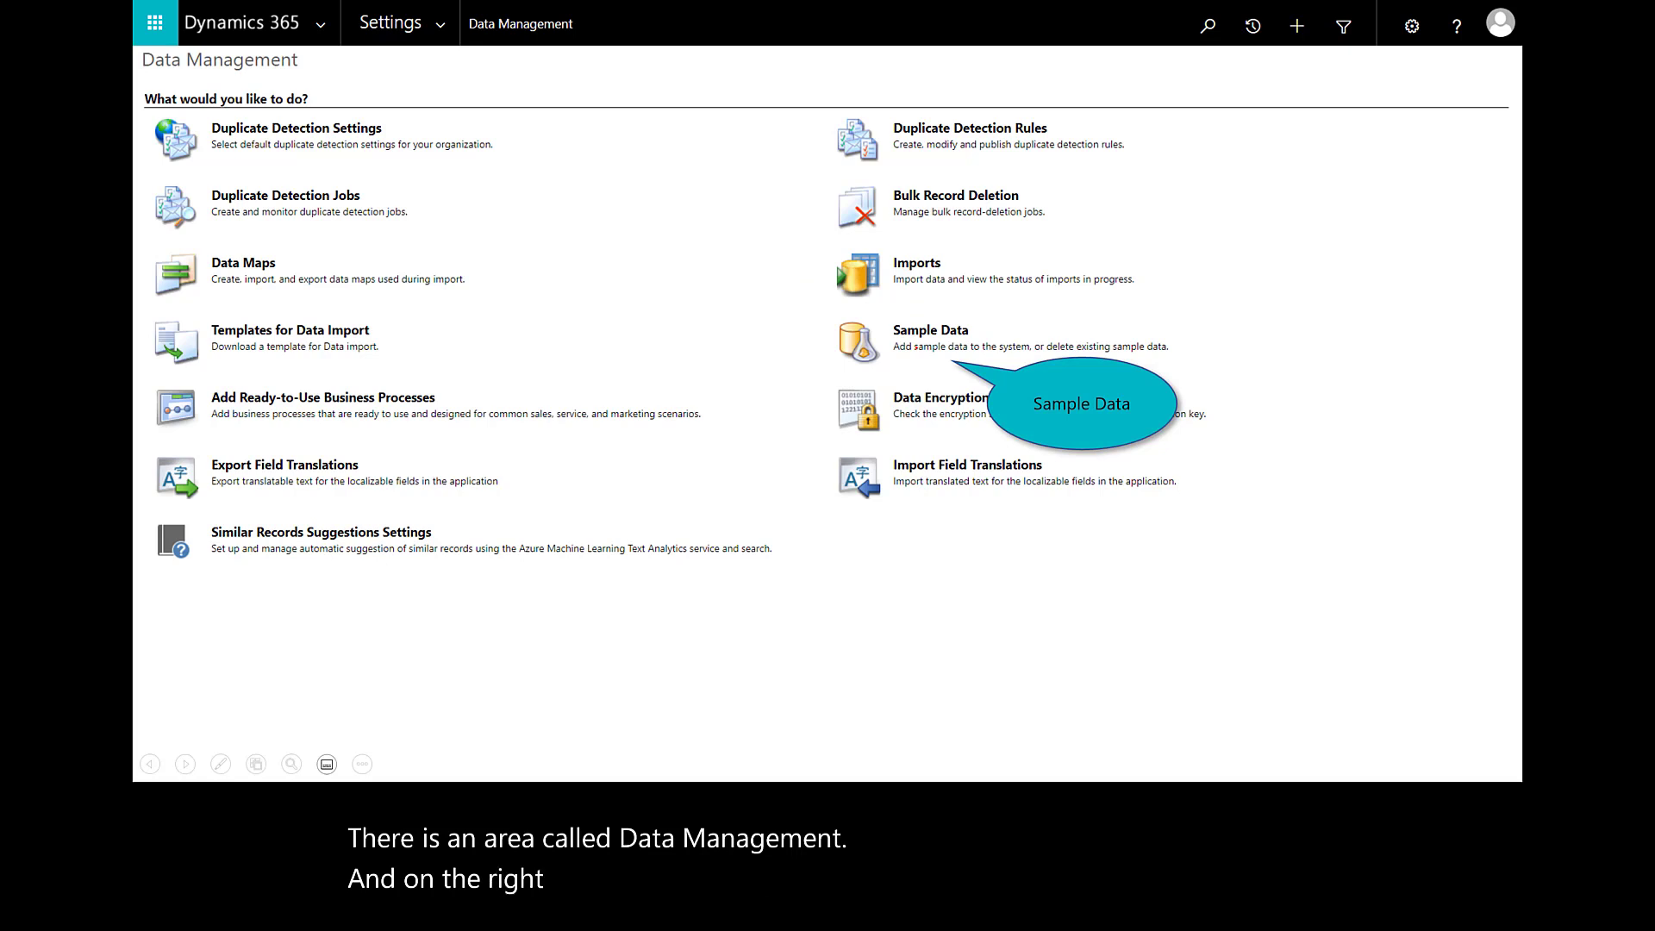
{"action": "left_click", "coordinate": [914, 344]}
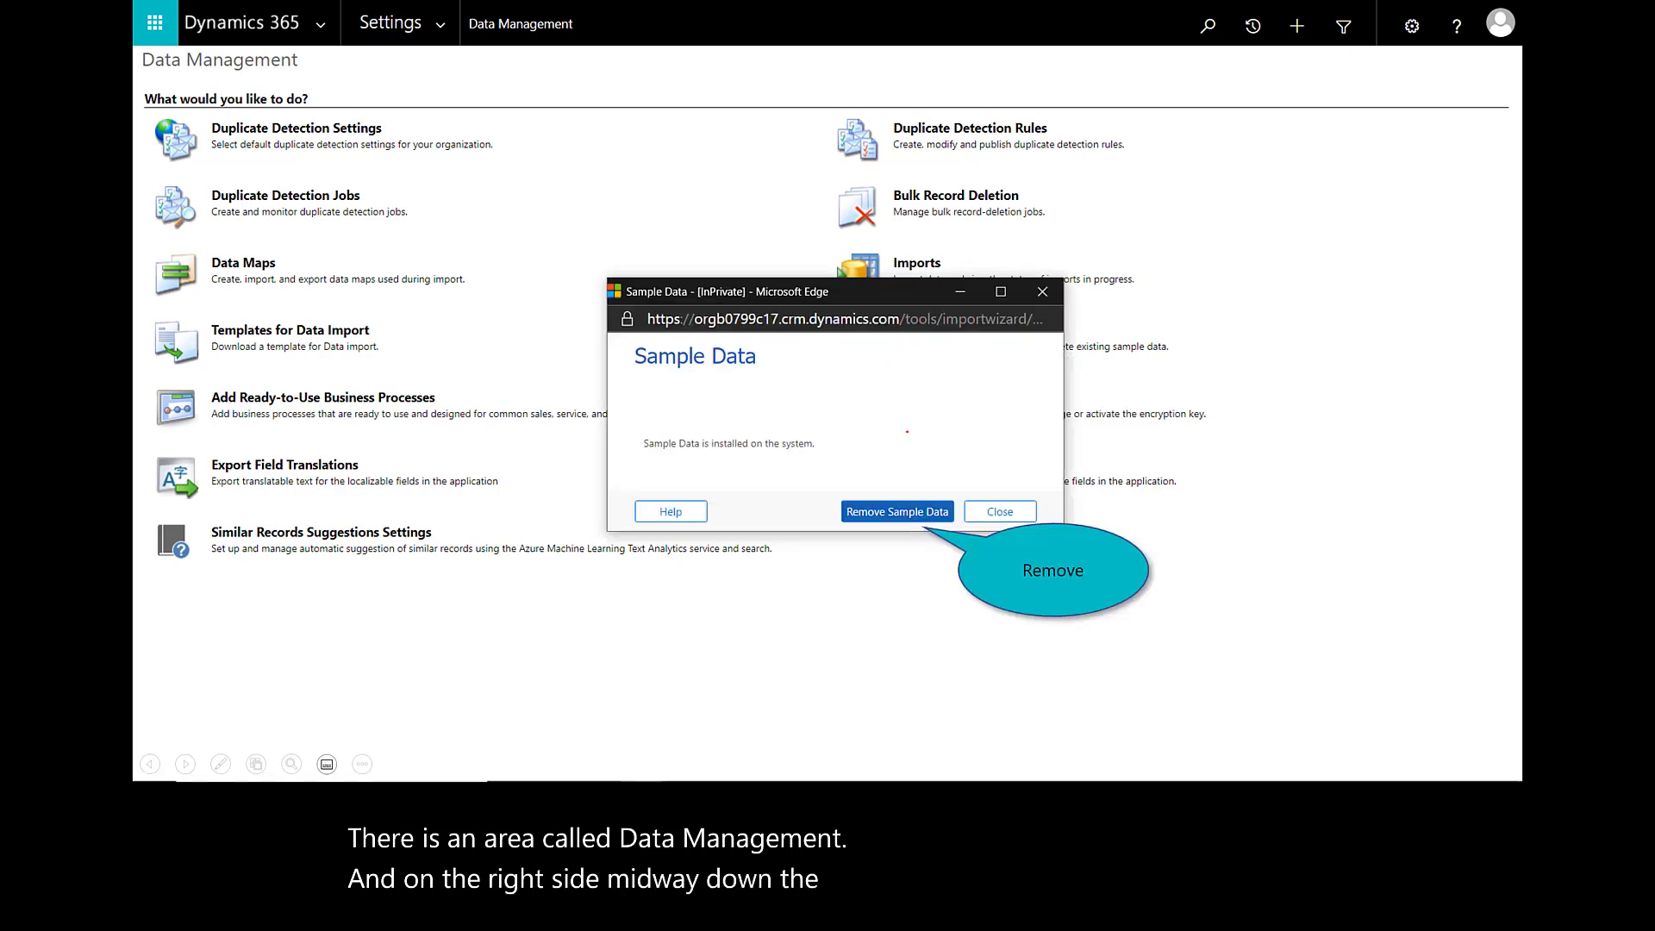
{"action": "left_click", "coordinate": [904, 517]}
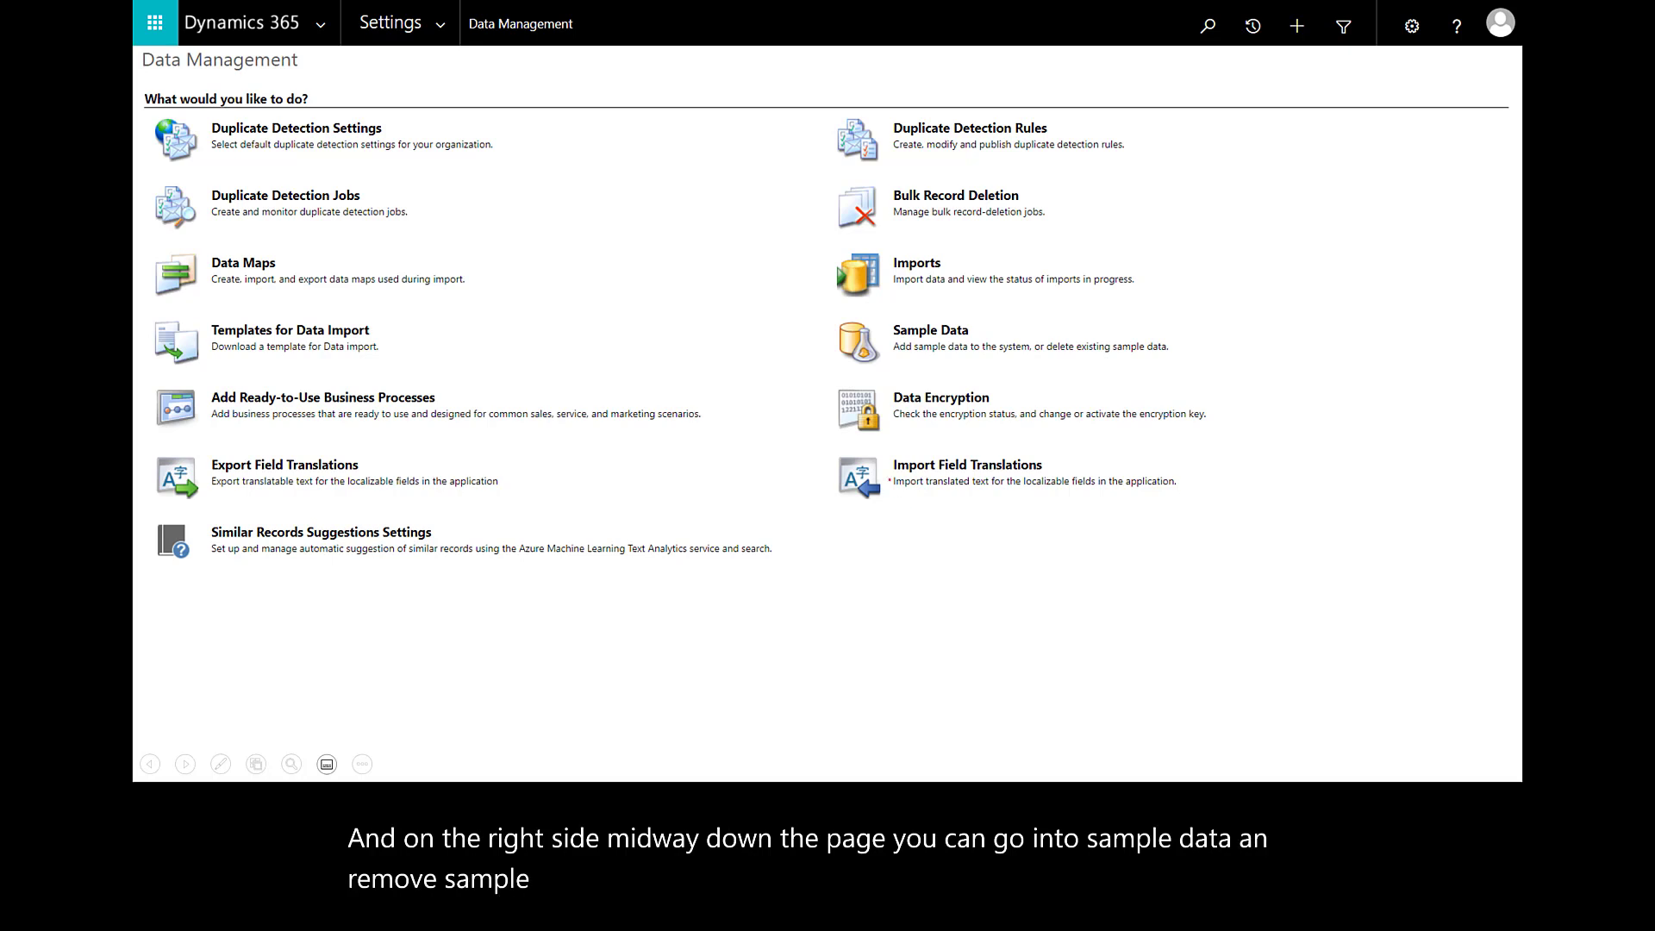
{"action": "key", "text": "Right"}
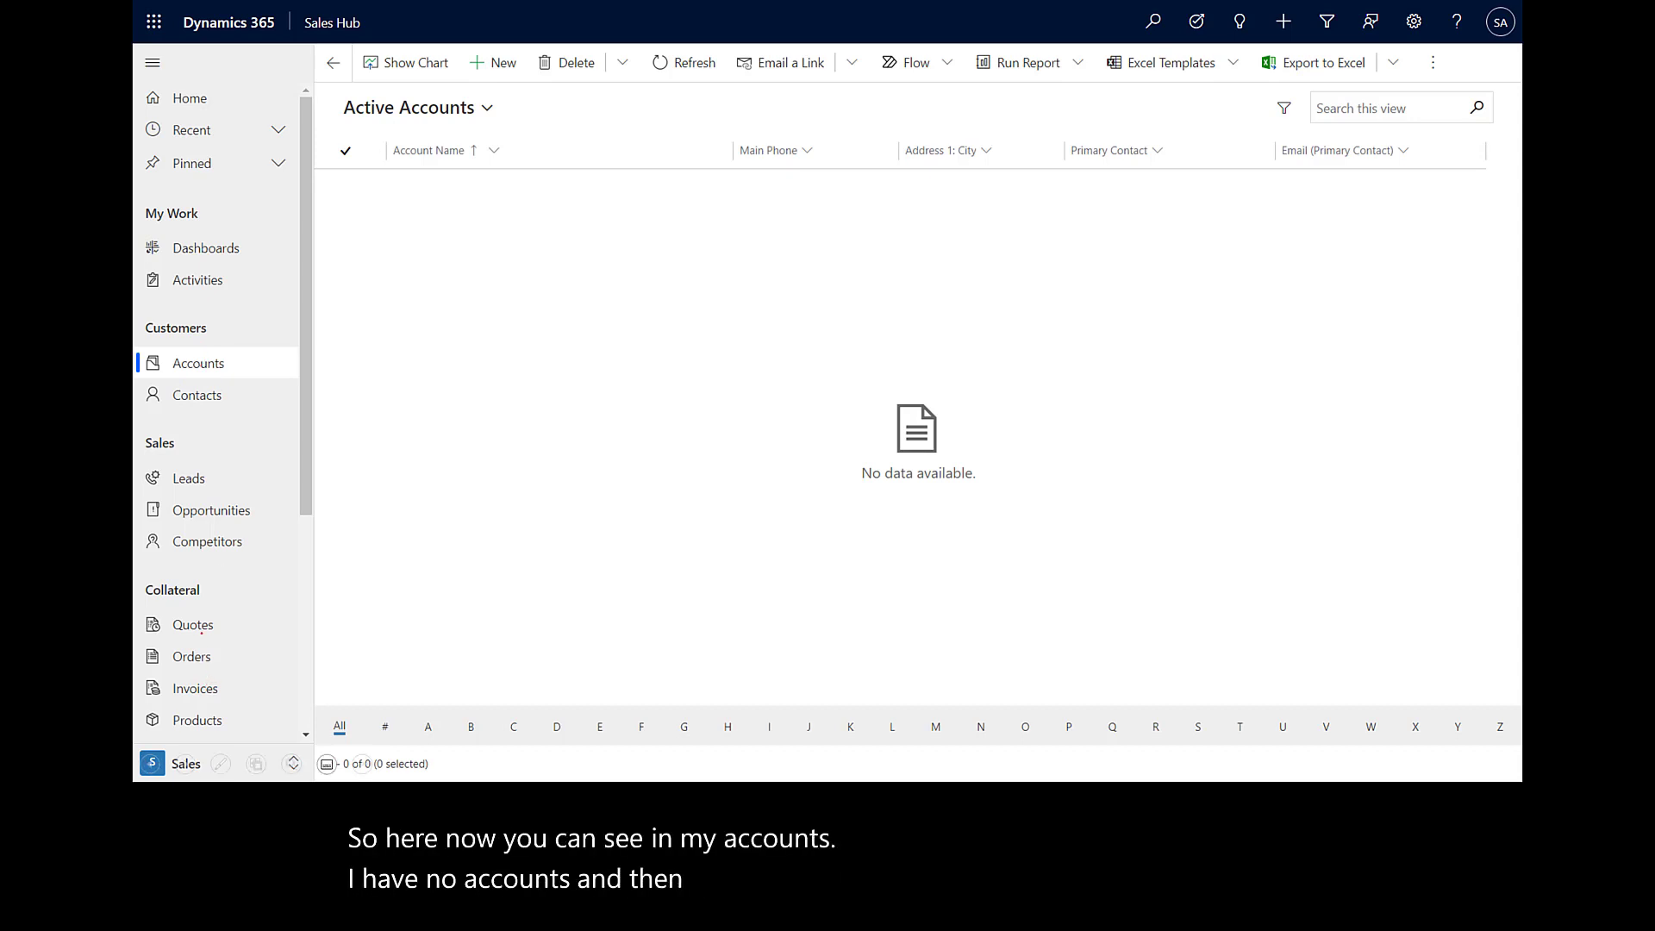
{"action": "left_click", "coordinate": [200, 626]}
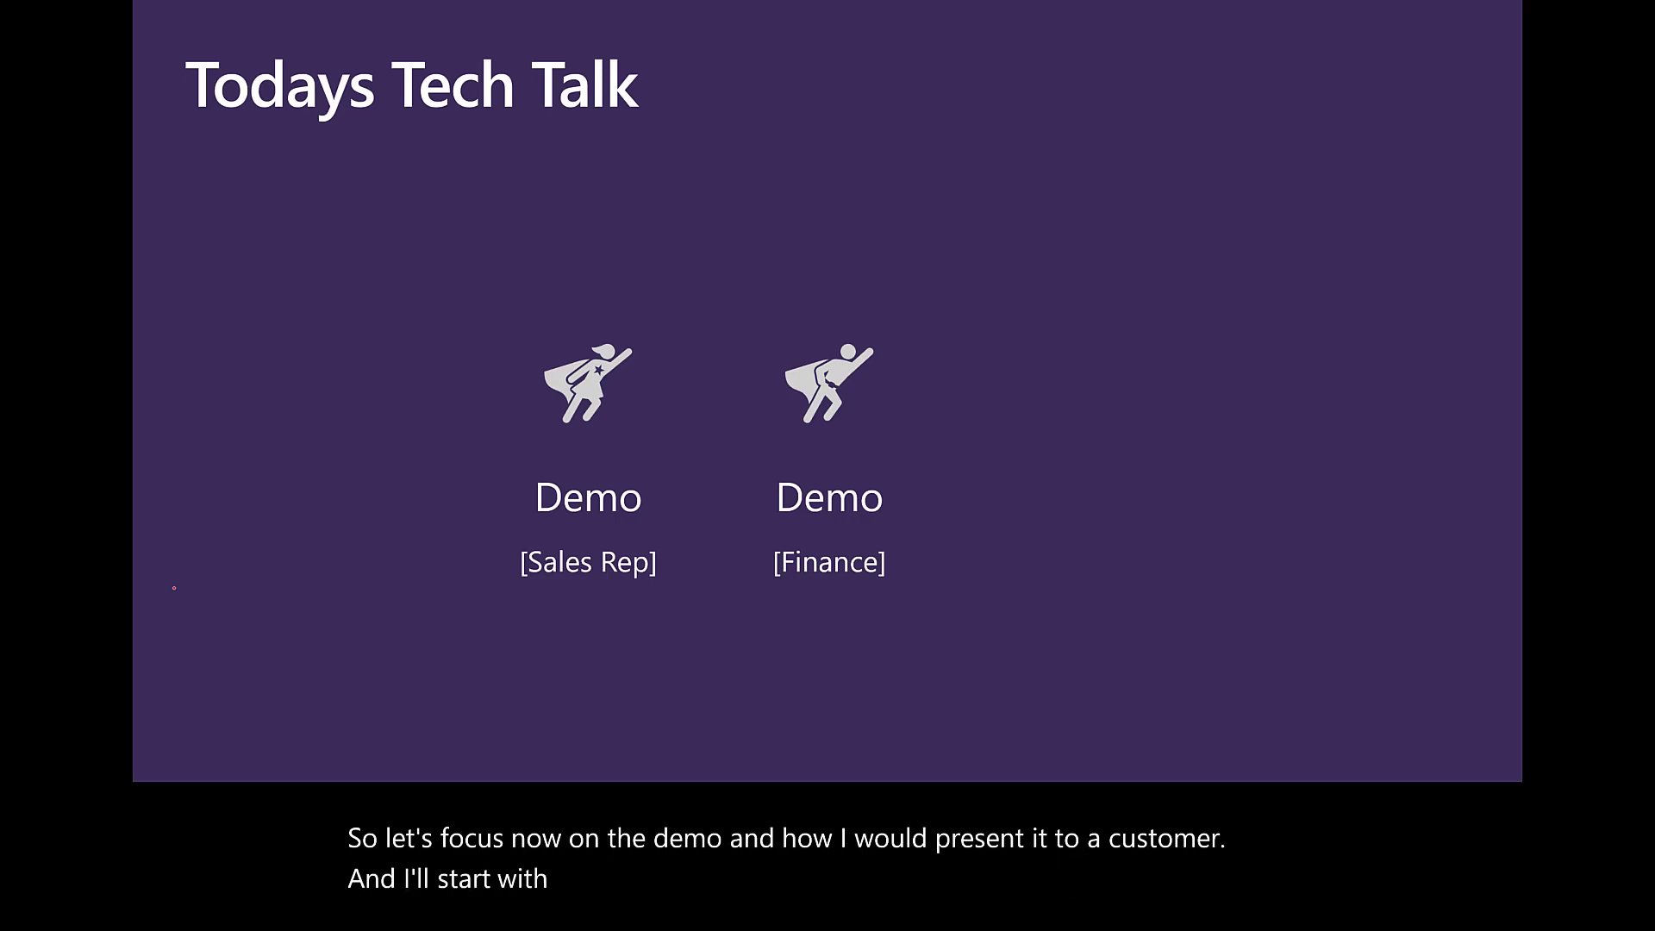
{"action": "key", "text": "Right"}
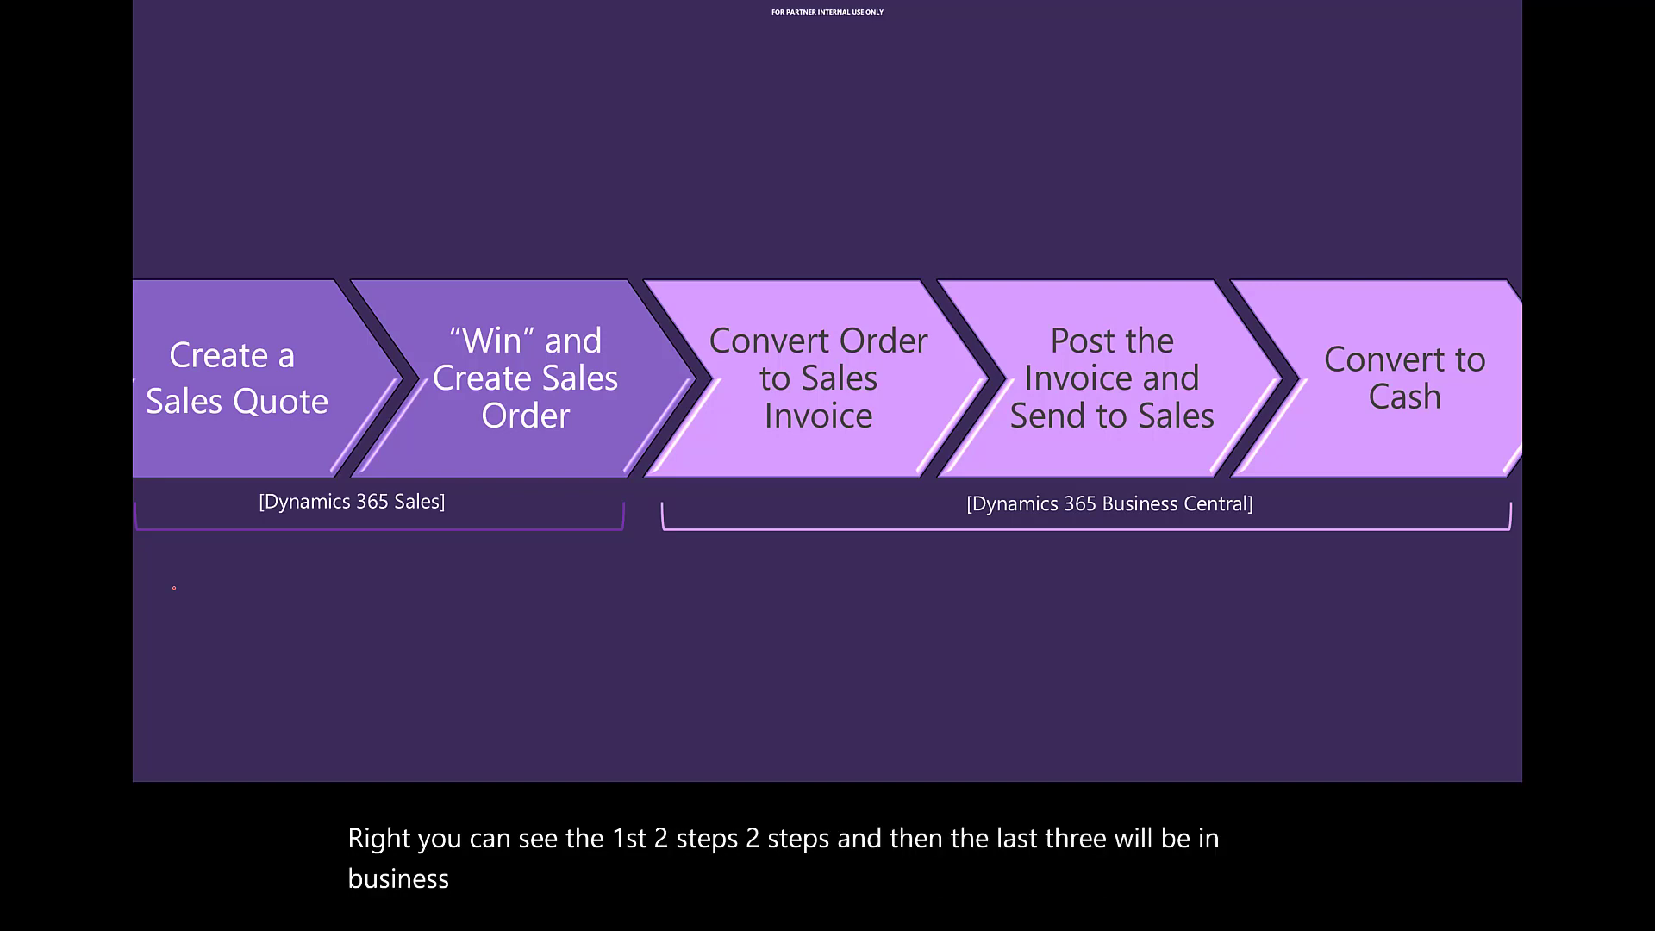
{"action": "mouse_move", "coordinate": [247, 315]}
{"action": "left_mouse_down"}
{"action": "mouse_move", "coordinate": [277, 310]}
{"action": "mouse_move", "coordinate": [252, 334]}
{"action": "left_mouse_up"}
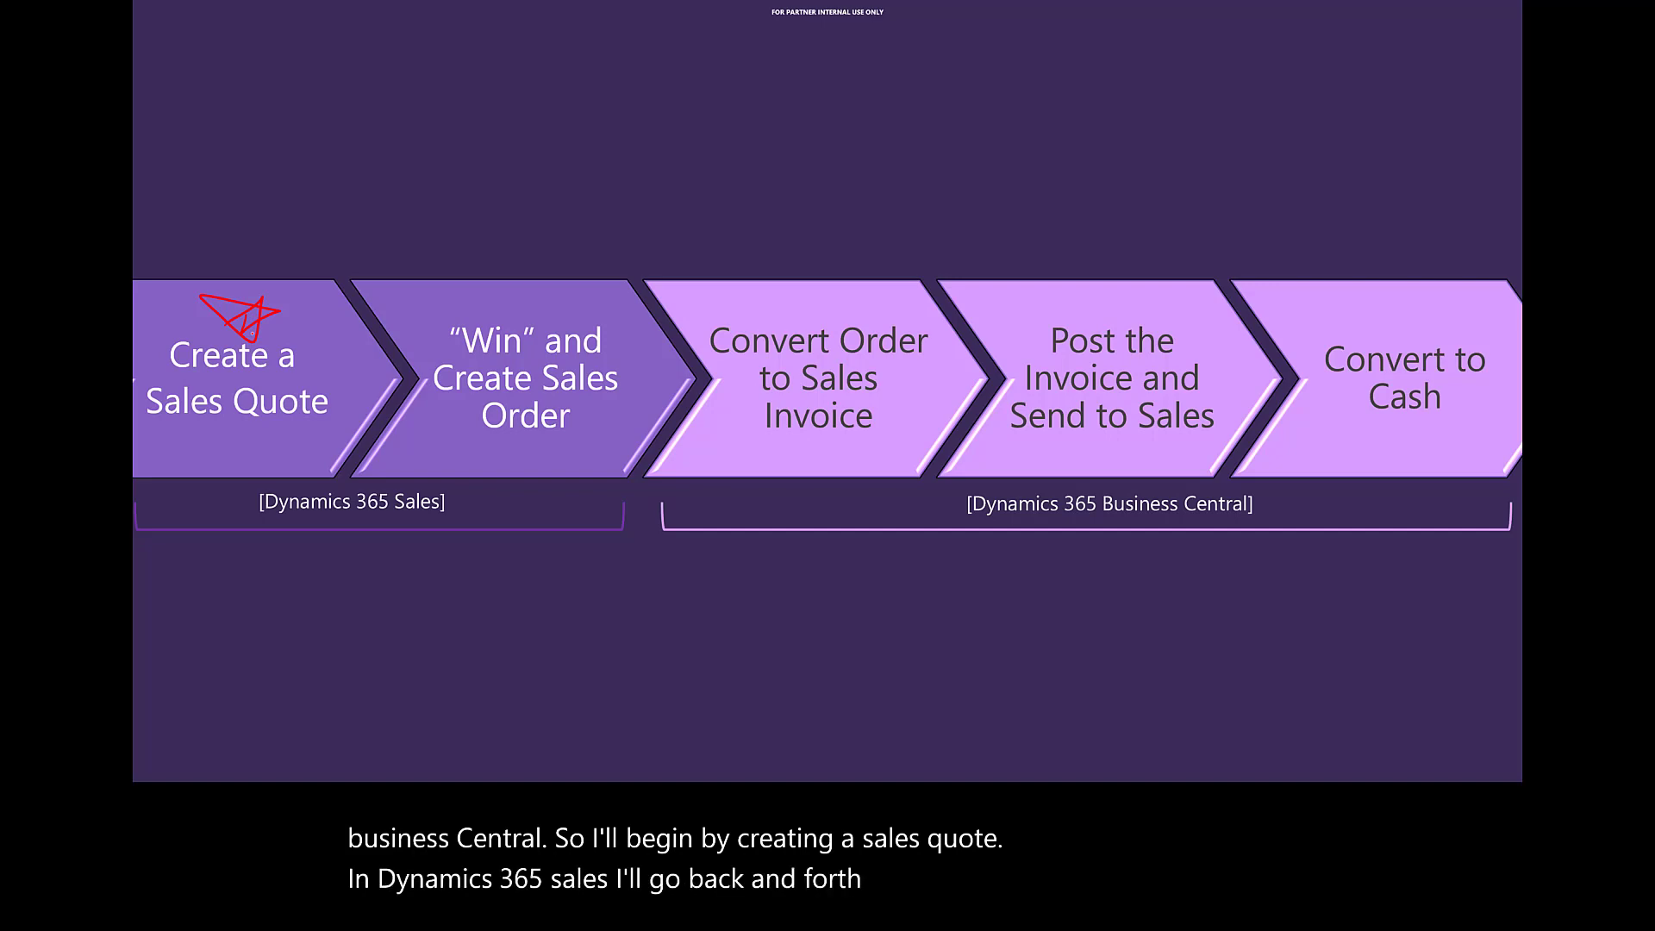
{"action": "mouse_move", "coordinate": [417, 280]}
{"action": "left_mouse_down"}
{"action": "mouse_move", "coordinate": [405, 323]}
{"action": "mouse_move", "coordinate": [434, 346]}
{"action": "mouse_move", "coordinate": [384, 318]}
{"action": "left_mouse_up"}
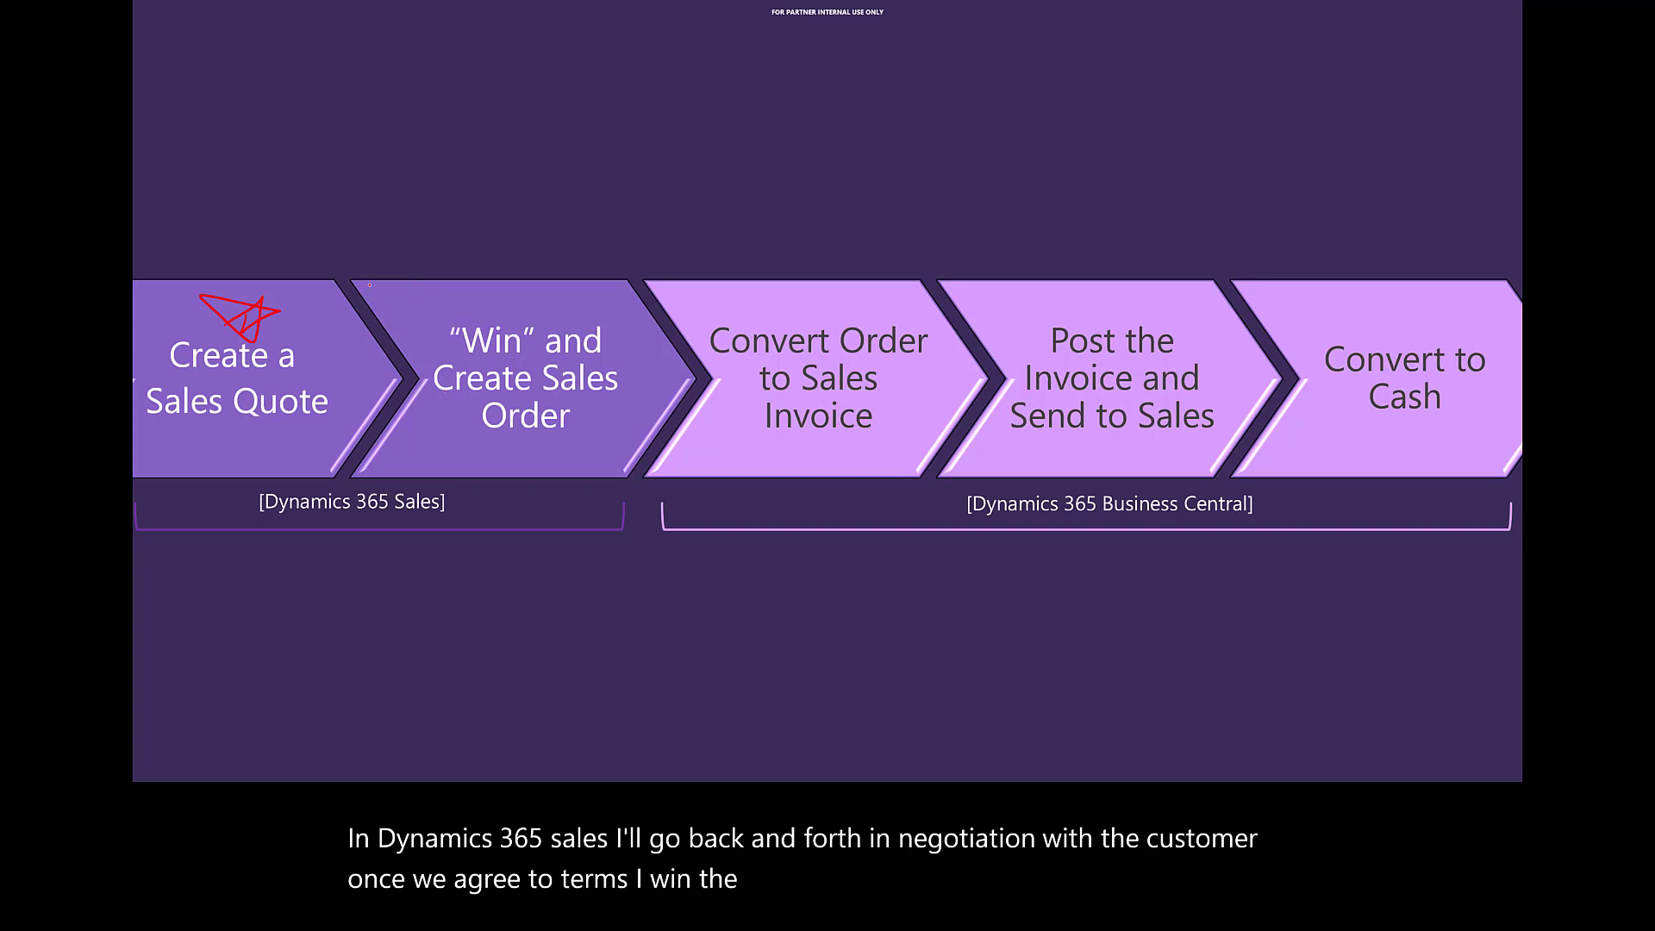
{"action": "left_click_drag", "start_coordinate": [280, 314], "coordinate": [176, 319]}
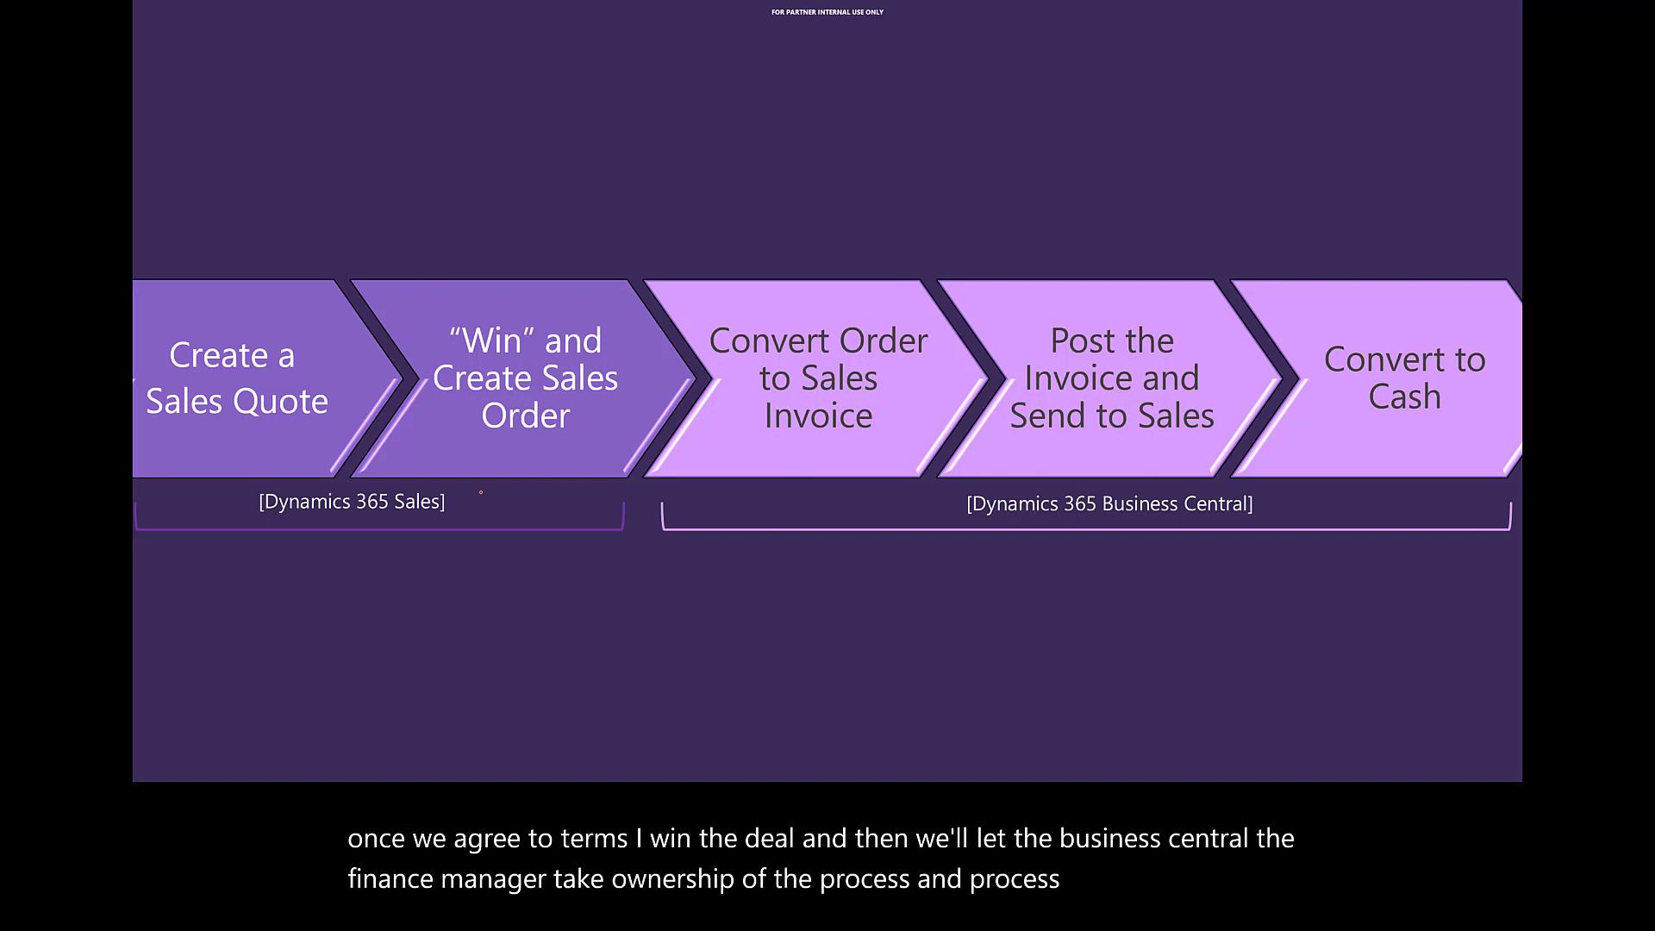
{"action": "key", "text": "Right"}
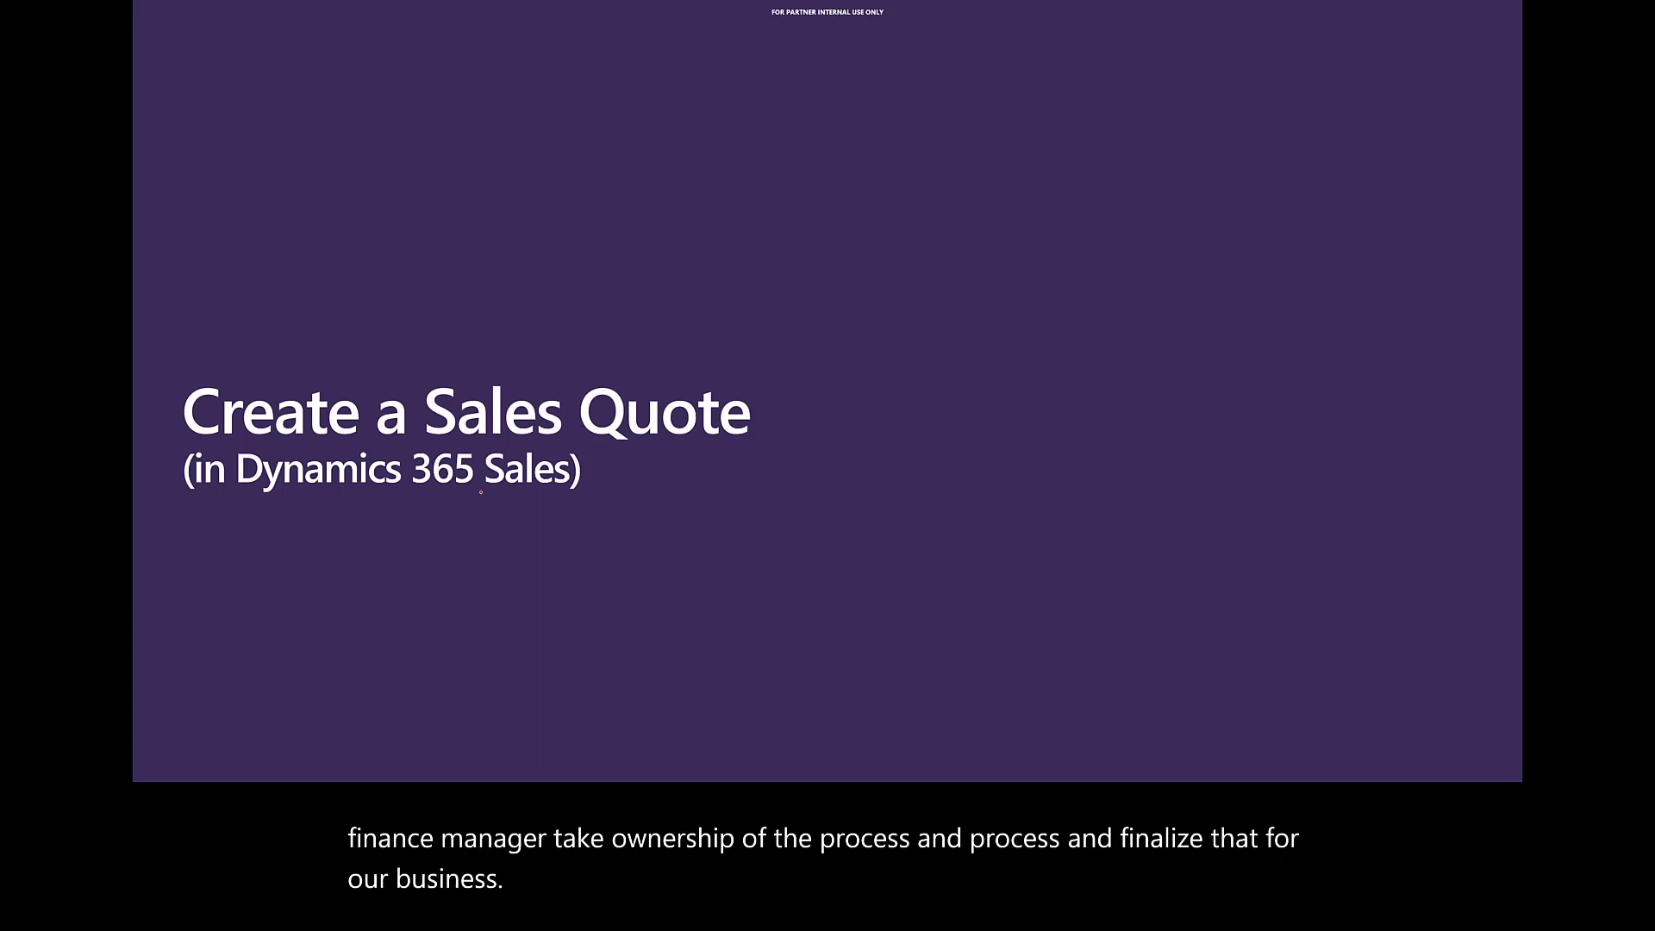
{"action": "key", "text": "Right"}
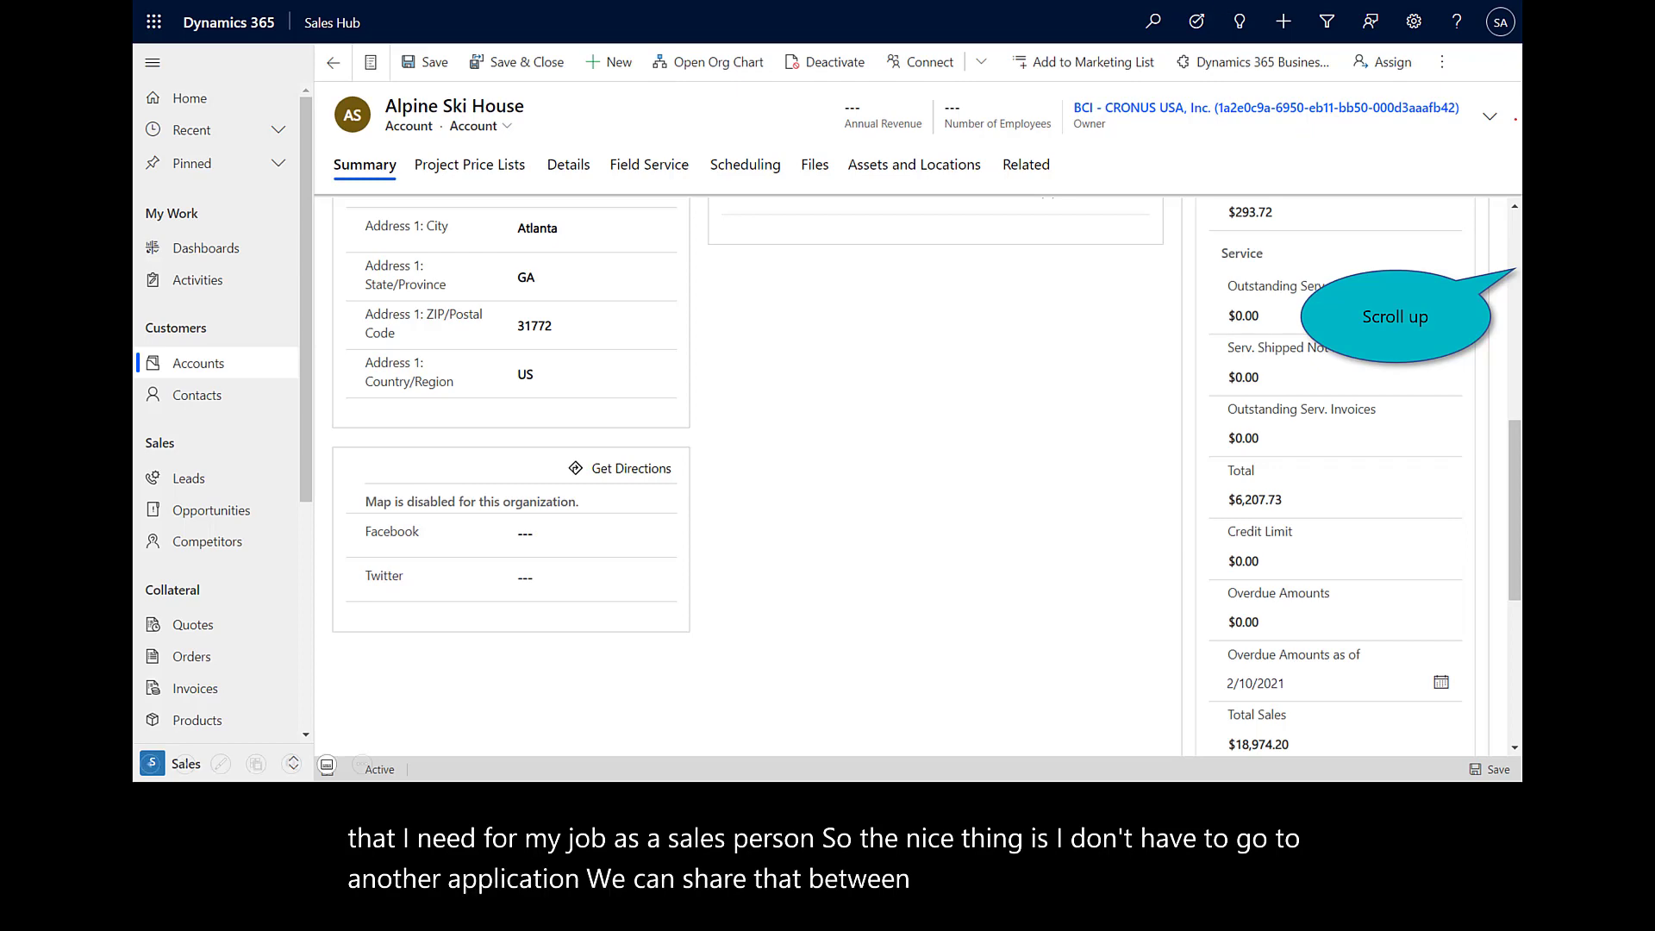
Step: Create "February 14 Quote for Alpine Ski House" with the Business Central Default Price List in US Dollar, save it and open its record
{"action": "scroll", "coordinate": [1336, 474], "scroll_direction": "up", "scroll_amount": 10}
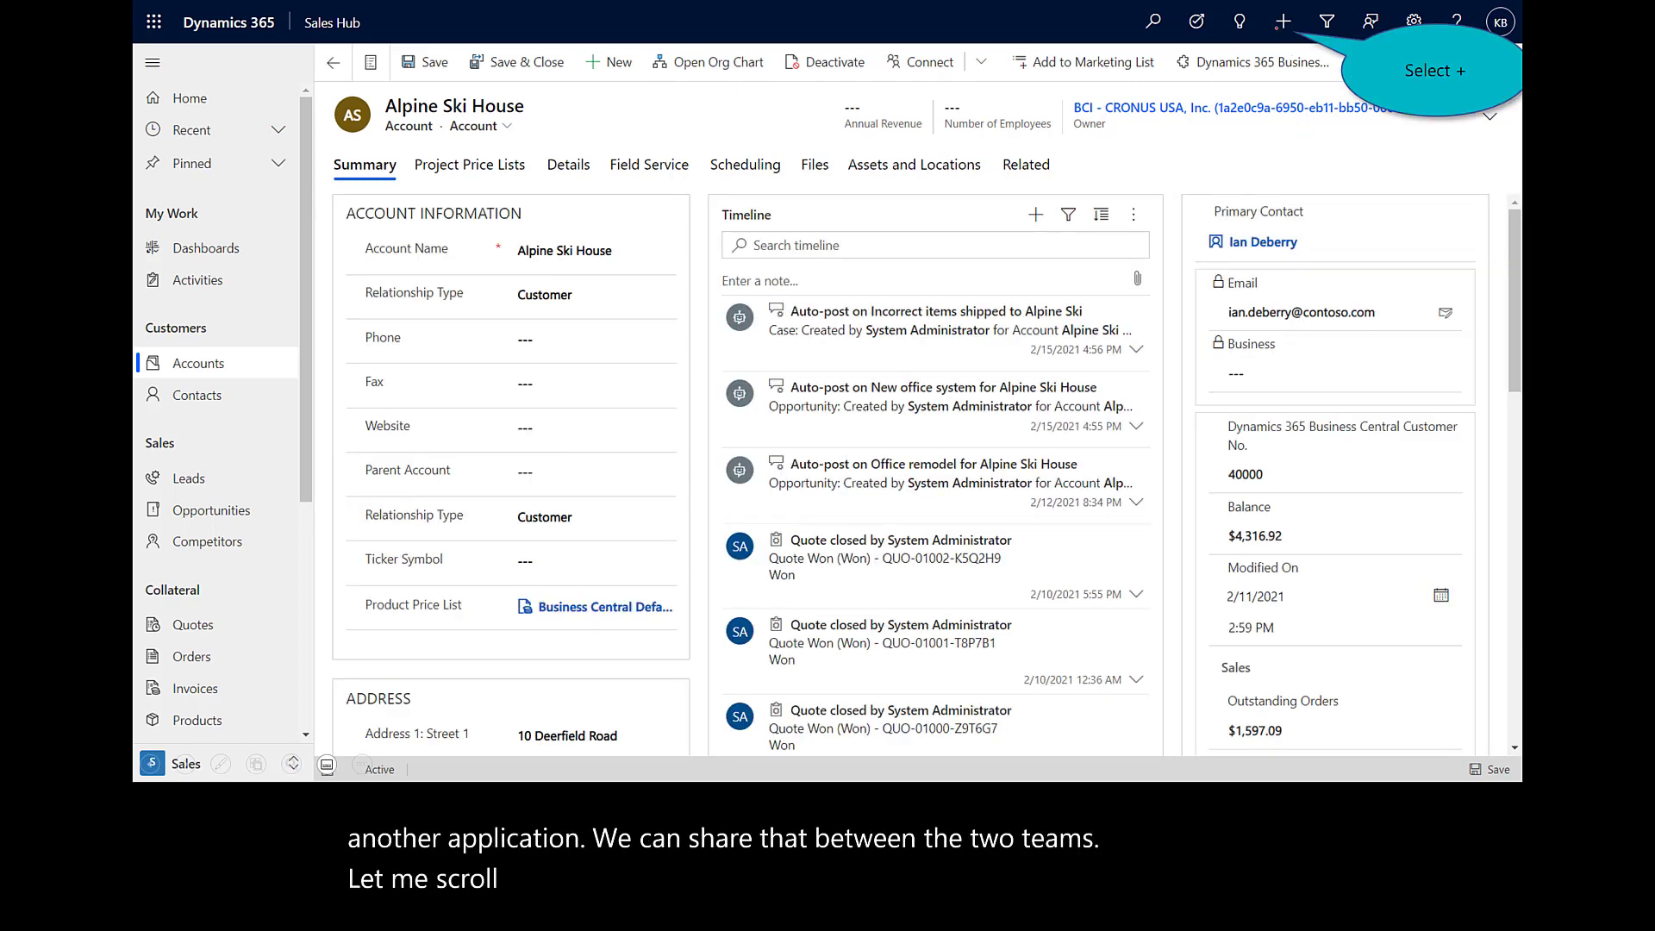
{"action": "left_click", "coordinate": [1277, 28]}
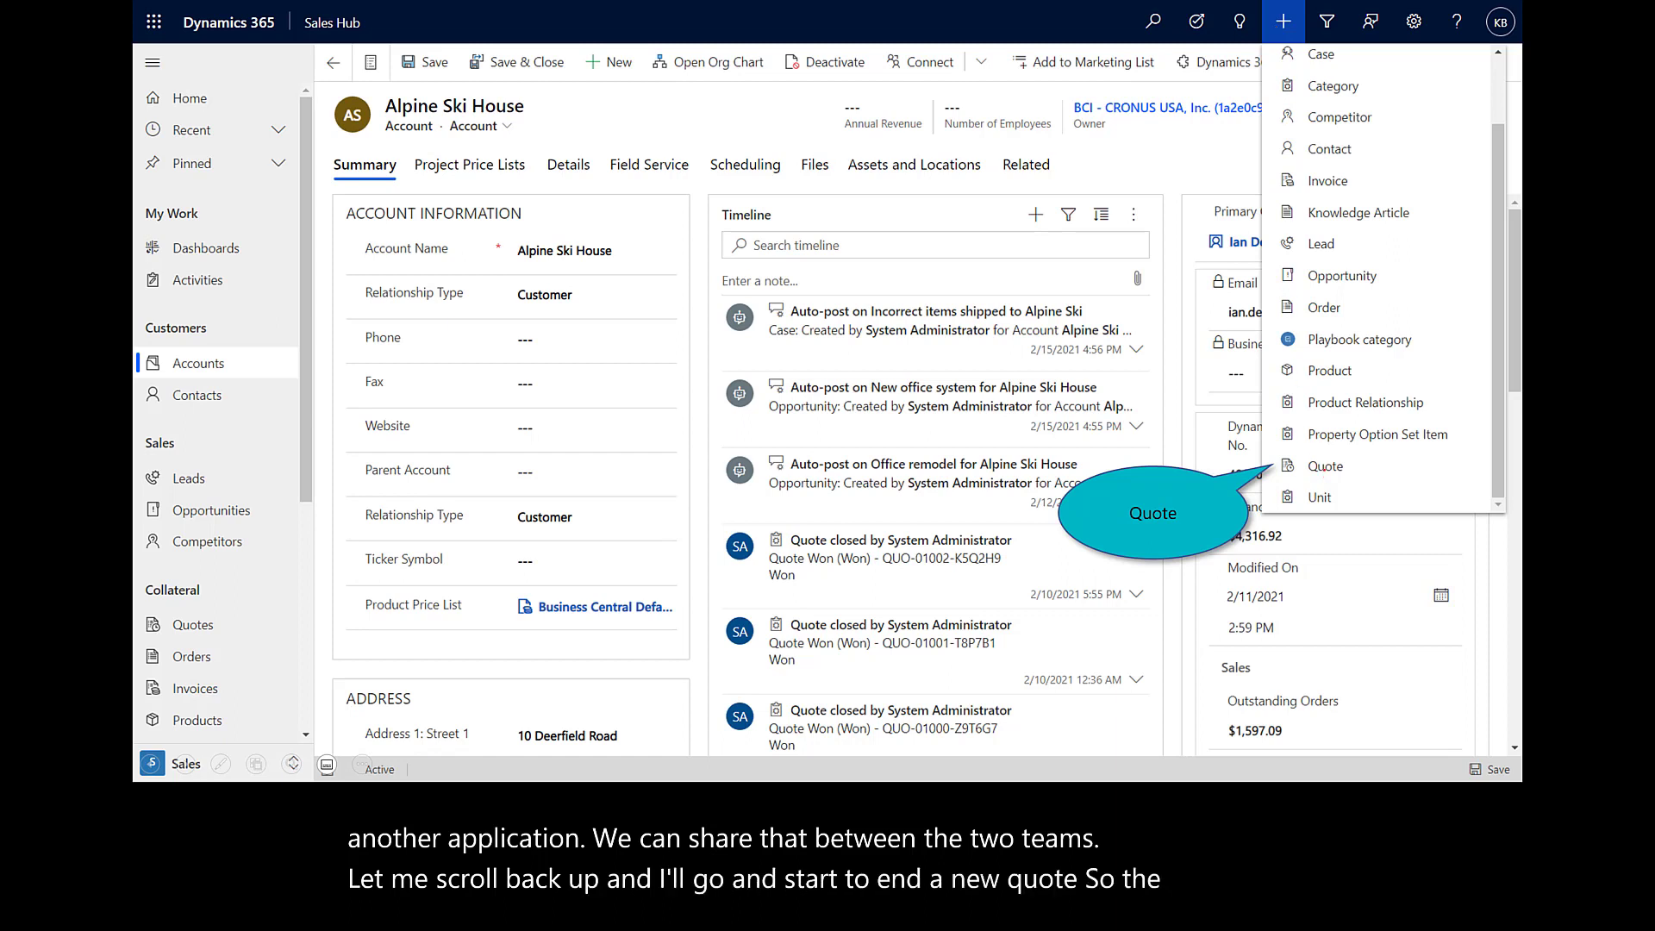
{"action": "left_click", "coordinate": [1325, 465]}
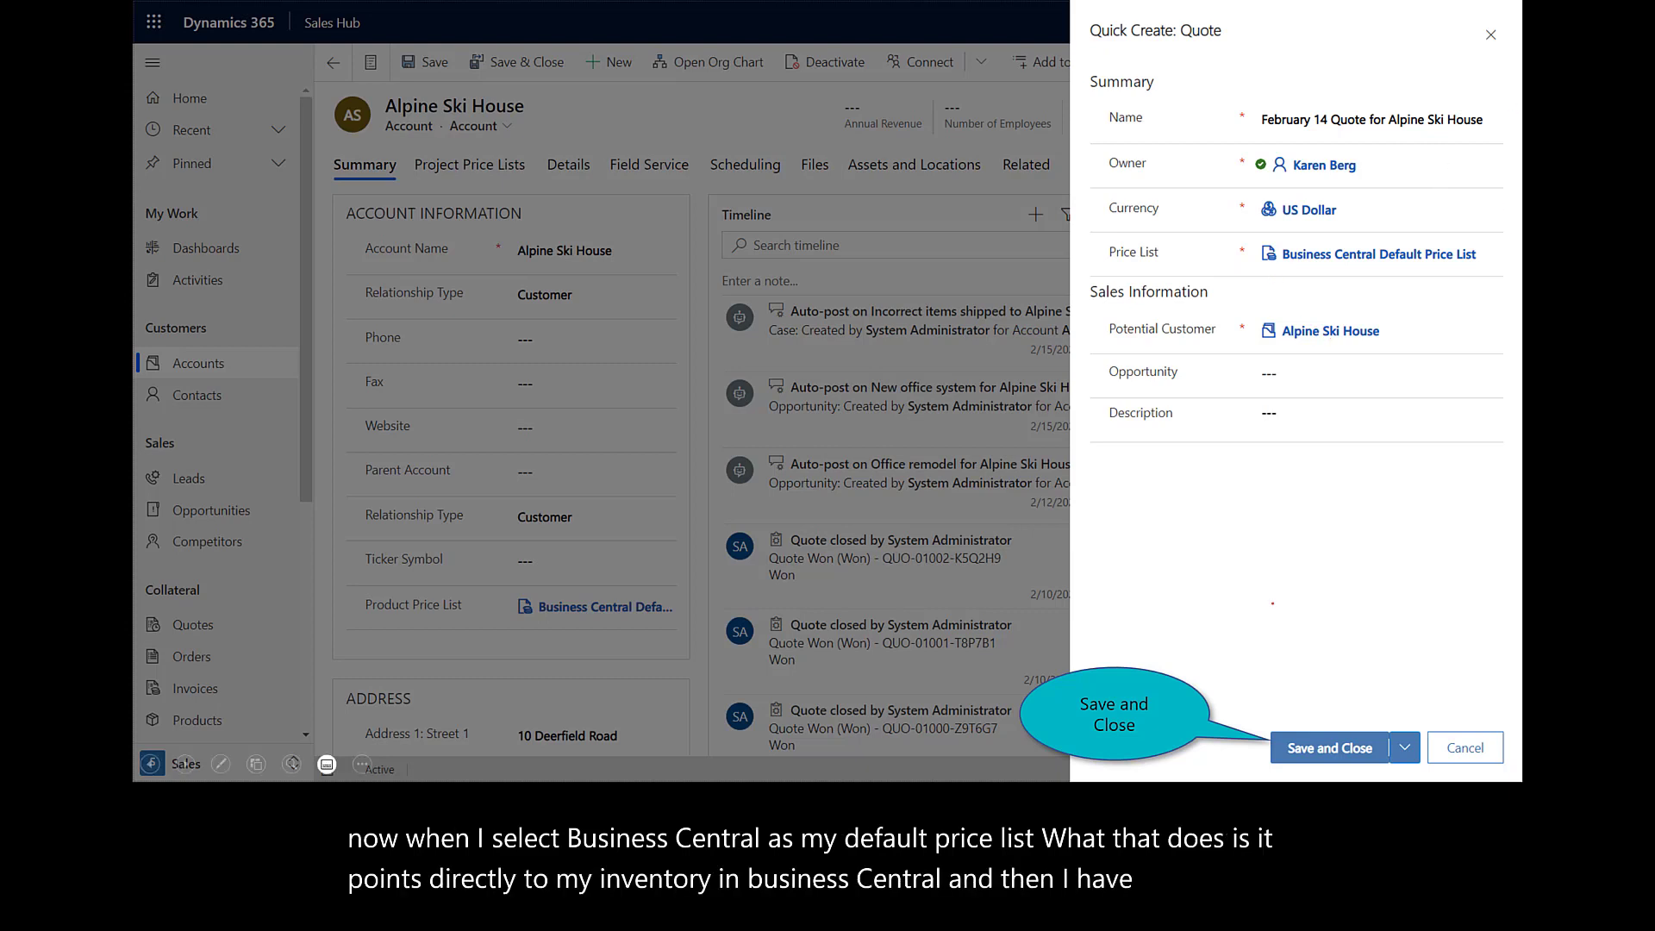
{"action": "left_click", "coordinate": [1311, 749]}
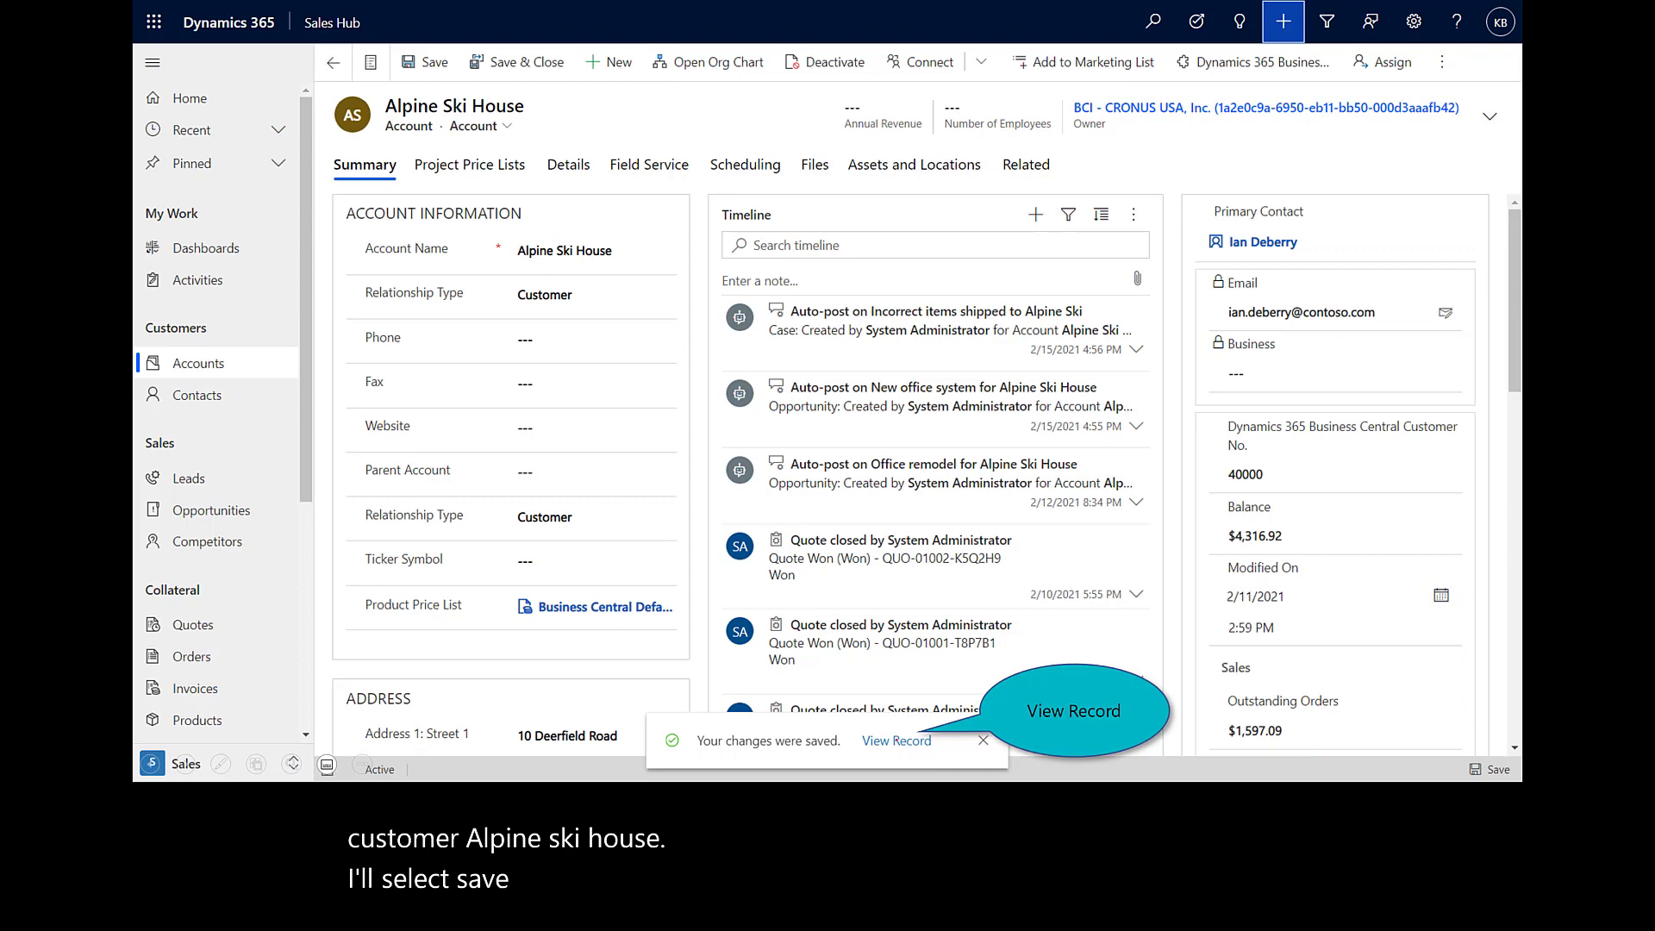
{"action": "left_click", "coordinate": [897, 740]}
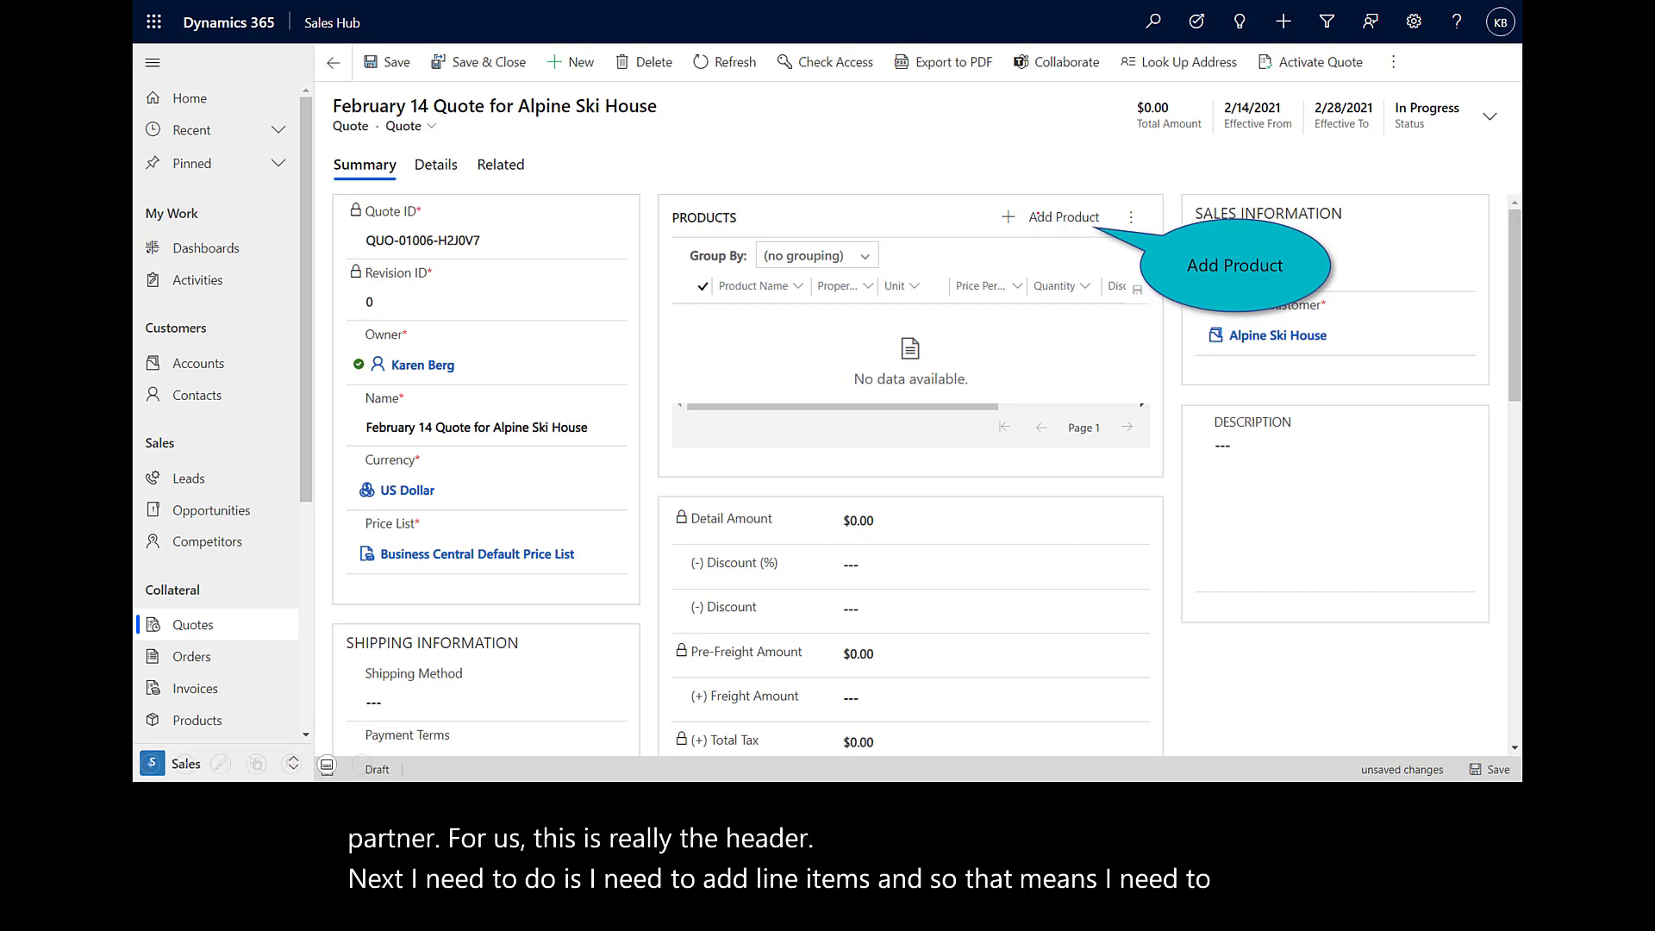
Step: Add a quote line for the existing product AMSTERDAM Lamp with quantity 3, save it, and activate the quote
{"action": "left_click", "coordinate": [1036, 214]}
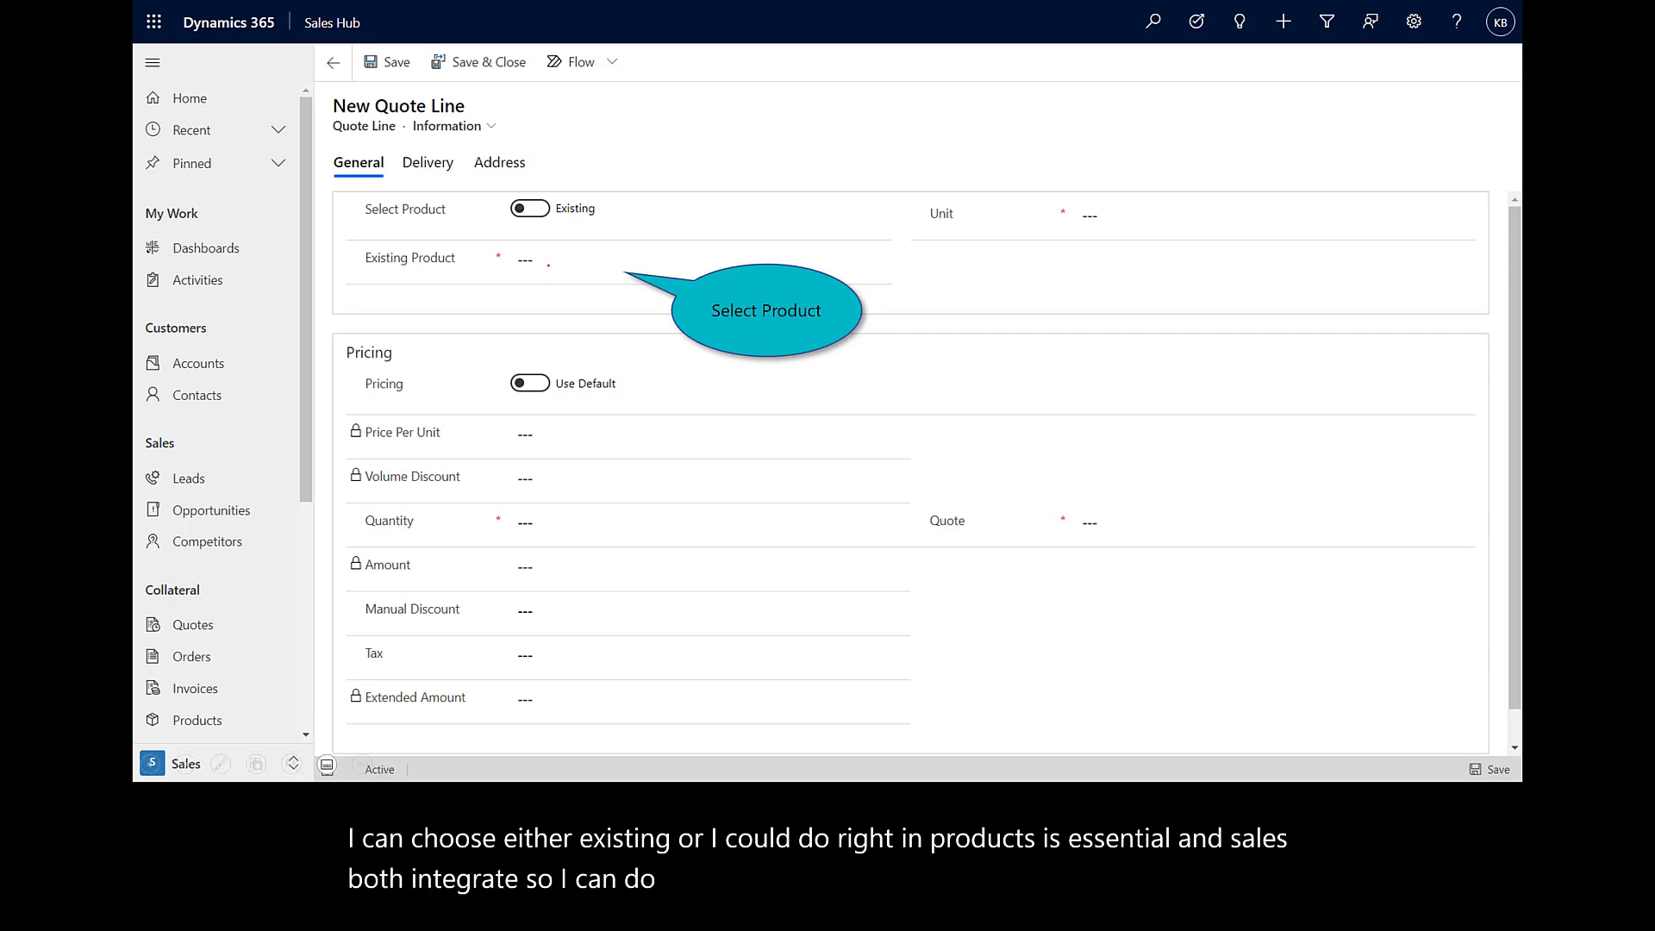
{"action": "left_click", "coordinate": [548, 262]}
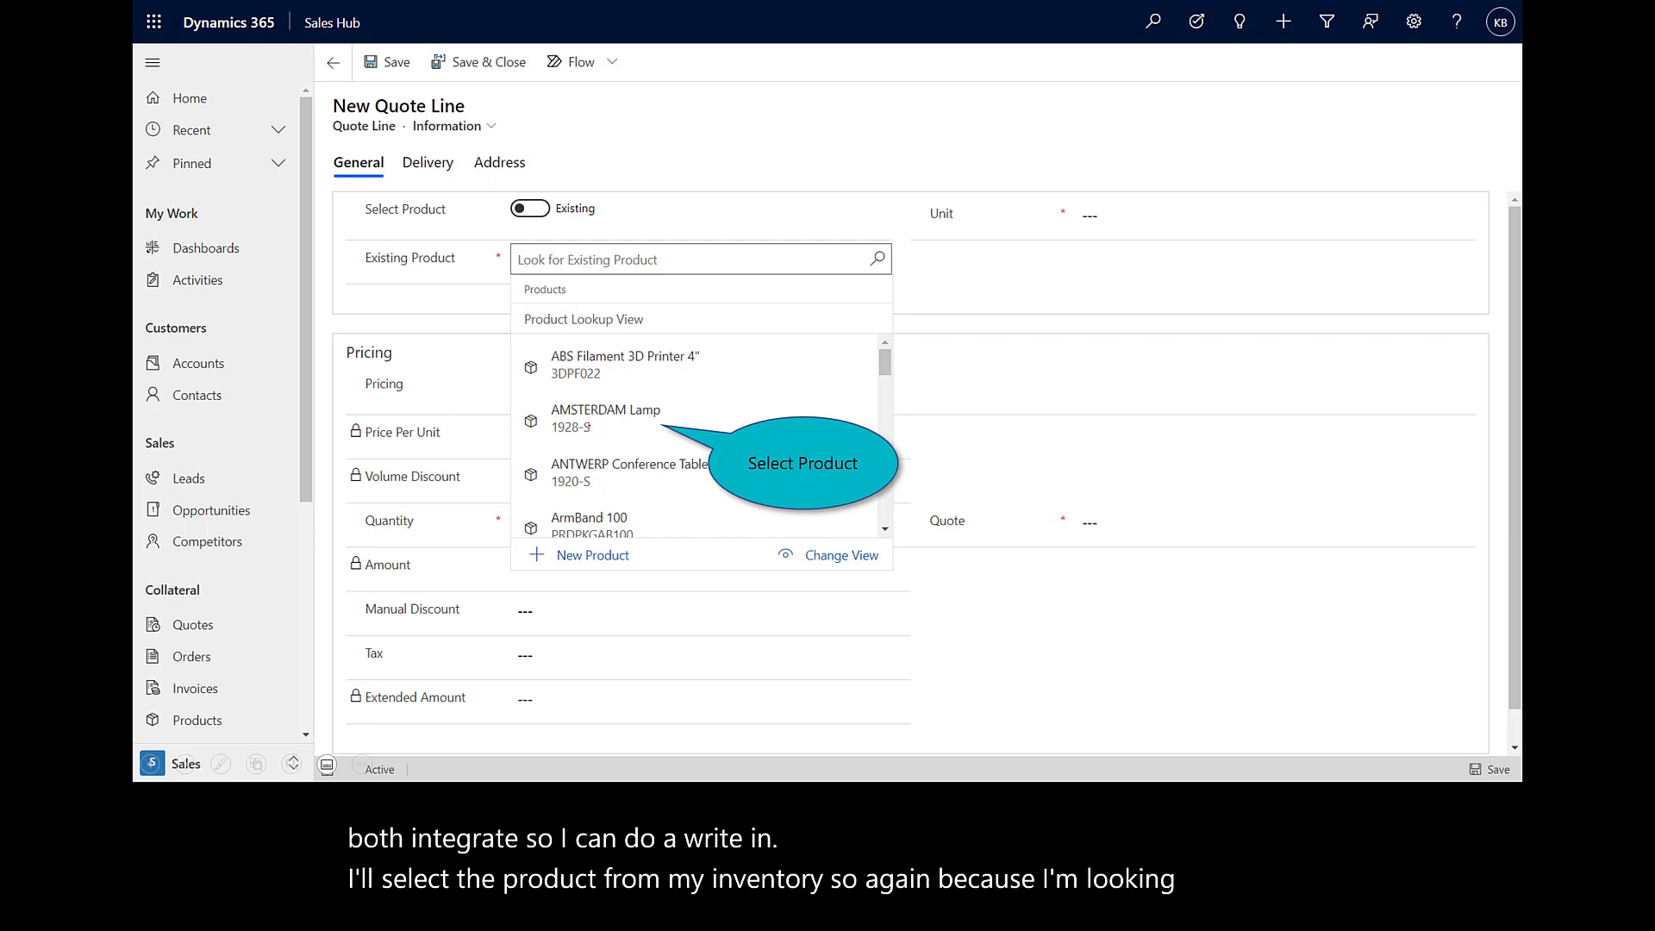
{"action": "left_click", "coordinate": [589, 418]}
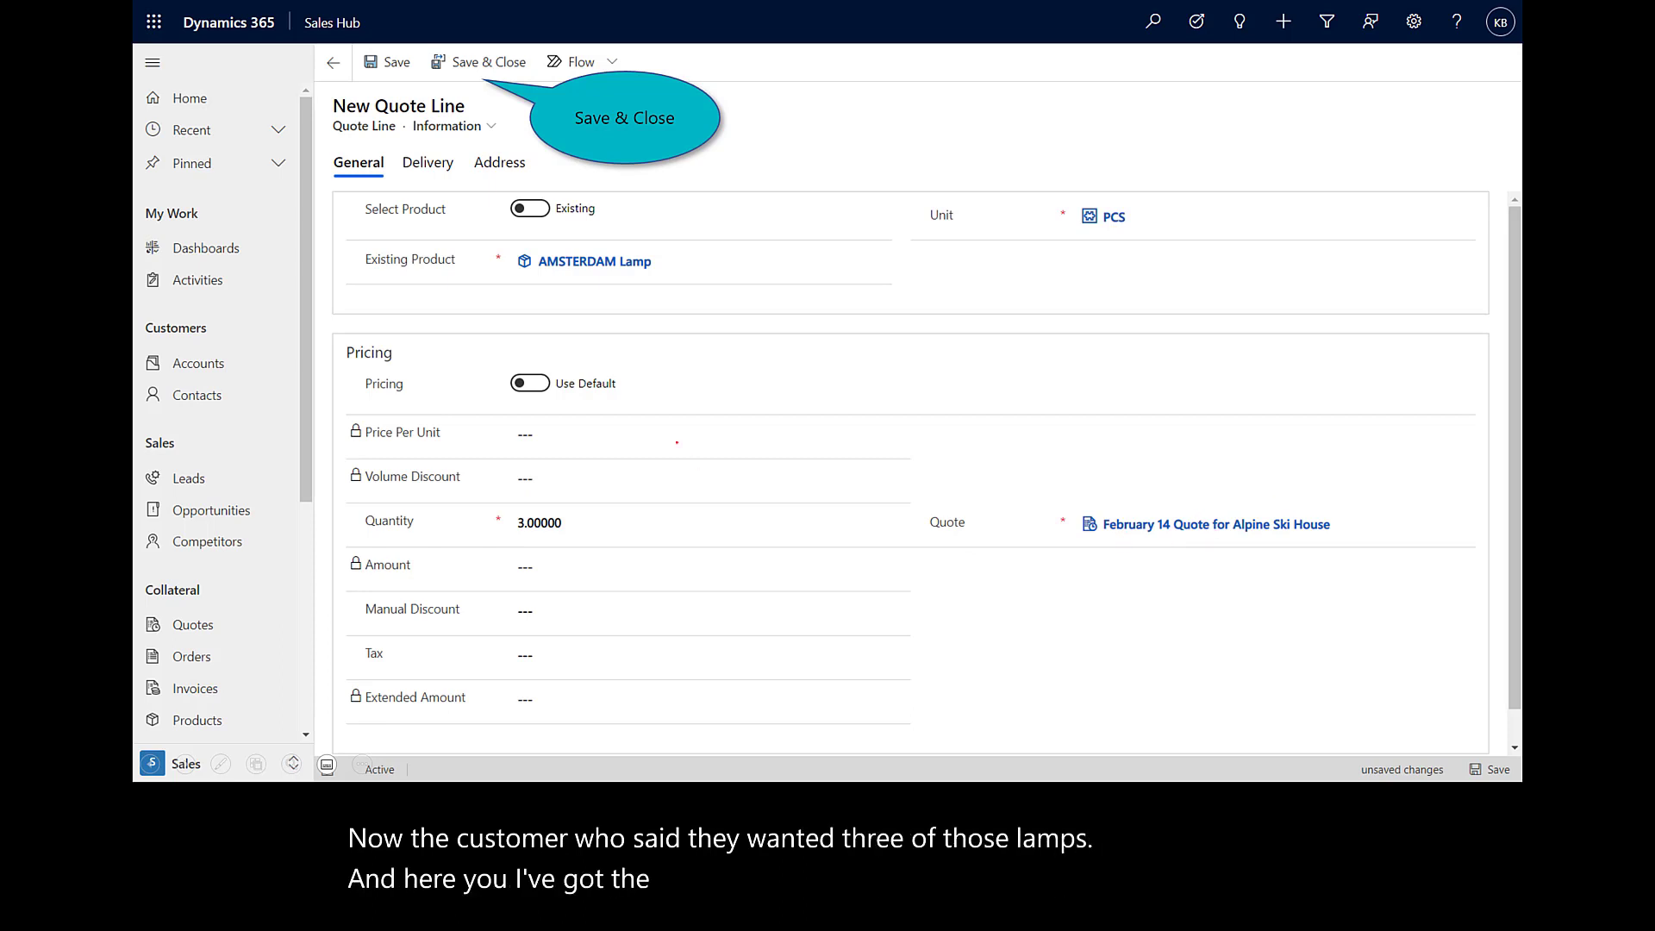
{"action": "left_click", "coordinate": [465, 65]}
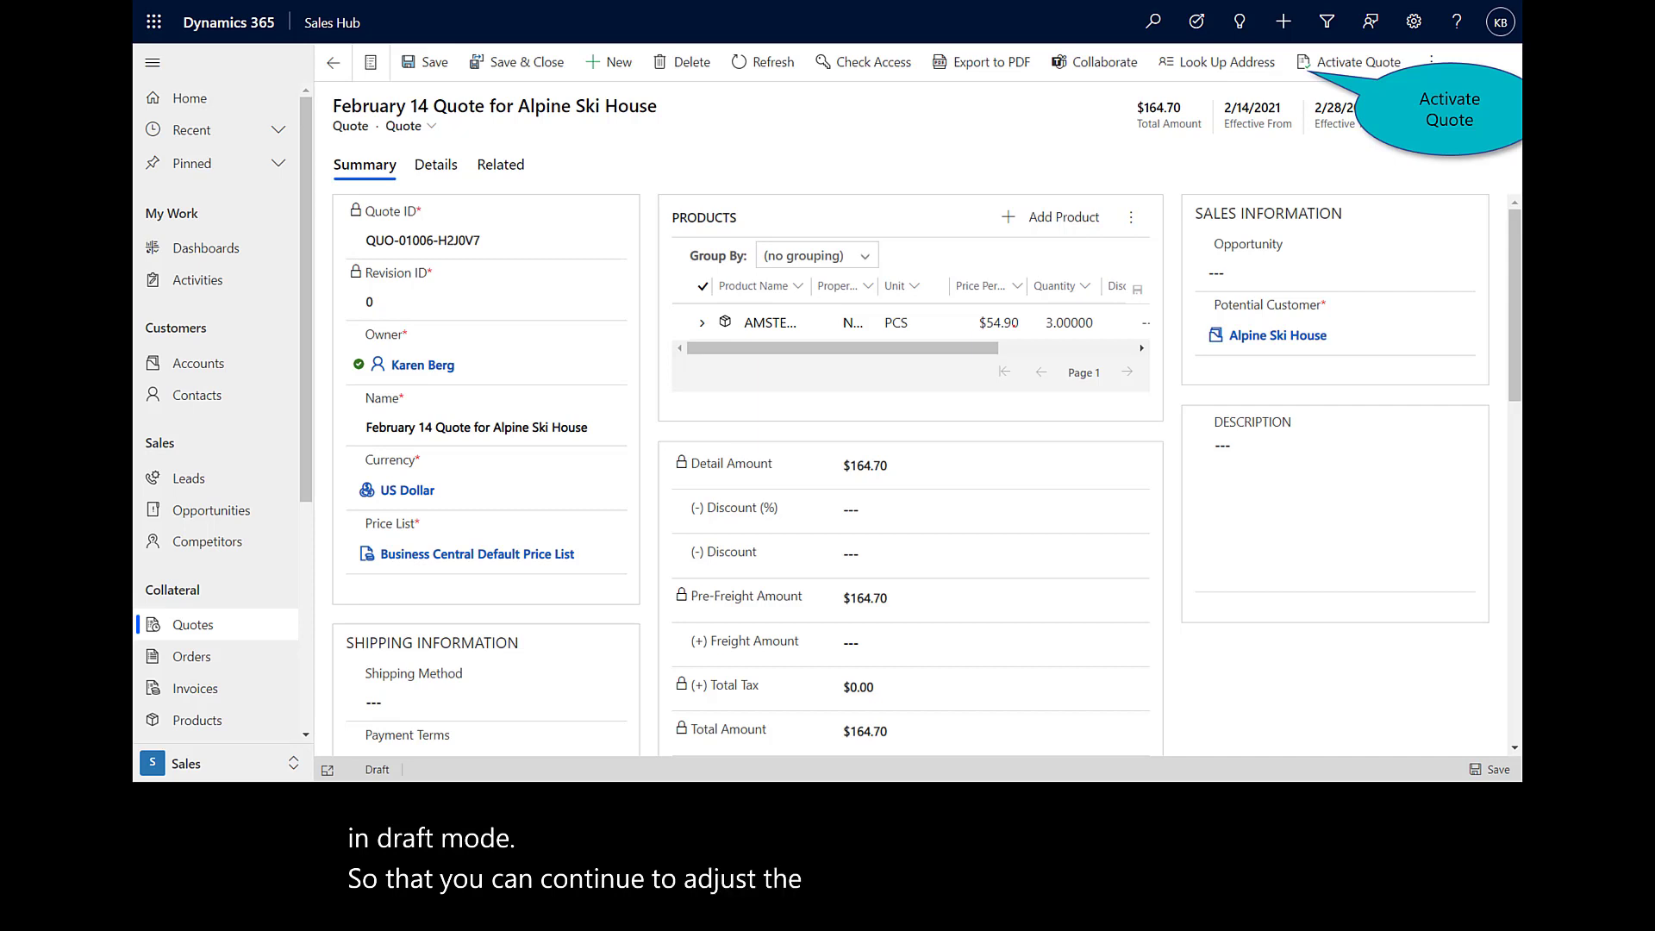
{"action": "left_click", "coordinate": [1331, 61]}
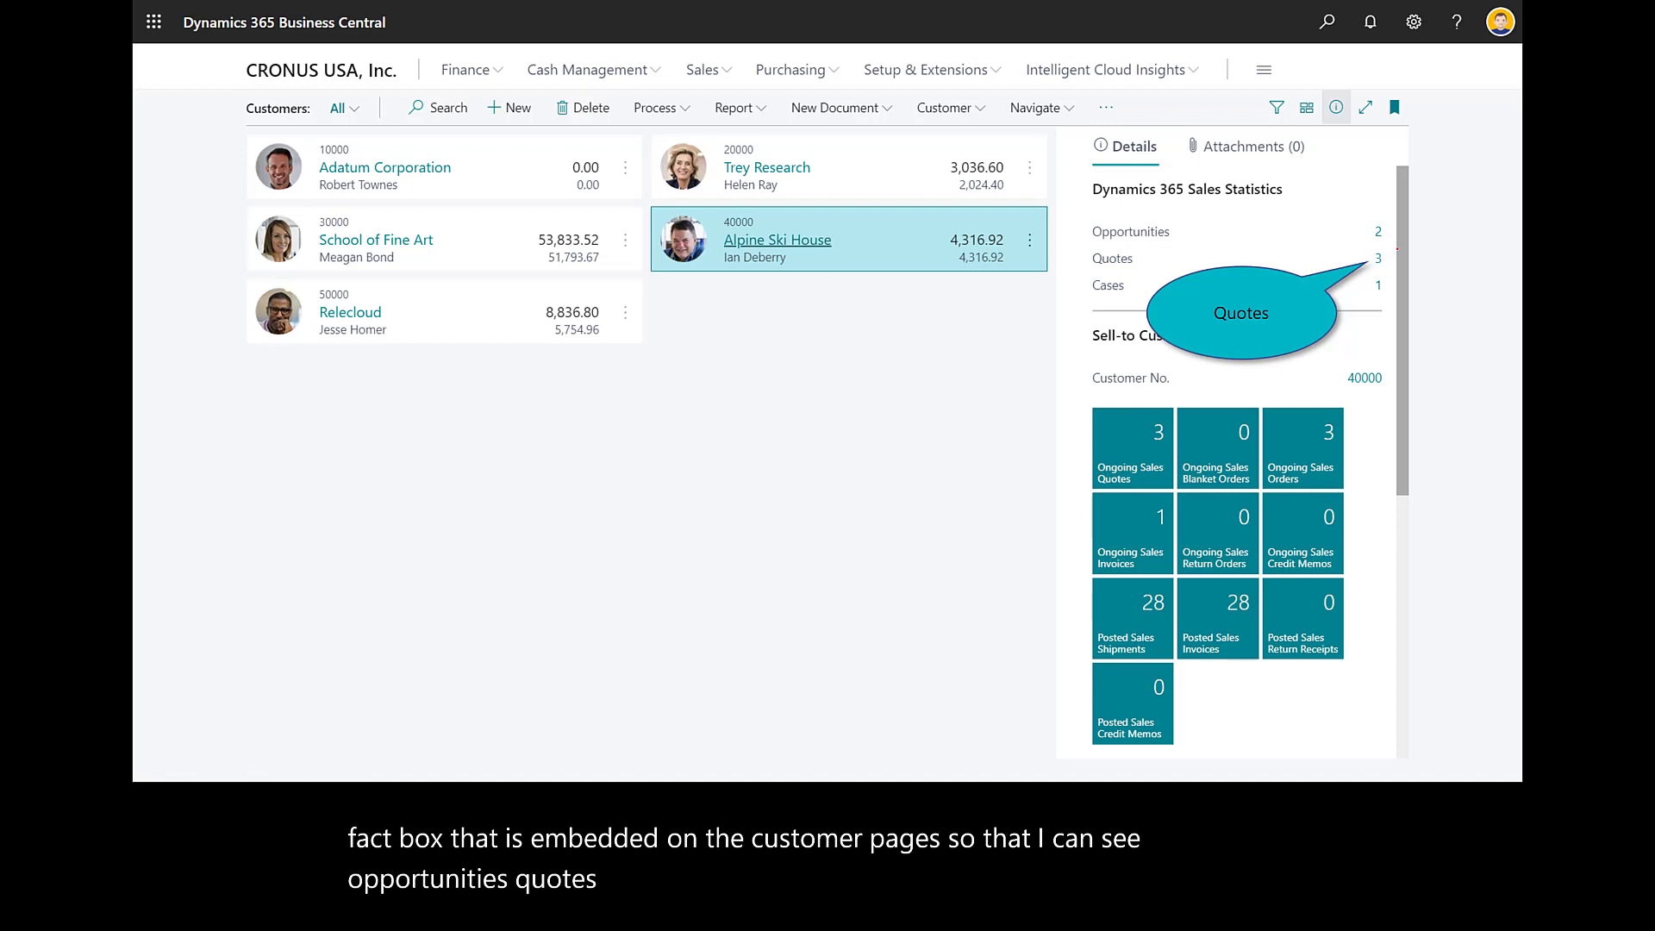
Step: From Alpine Ski House's Sales statistics in Business Central, list its quotes and open the February 14 quote in Dynamics 365 Sales
{"action": "left_click", "coordinate": [1396, 249]}
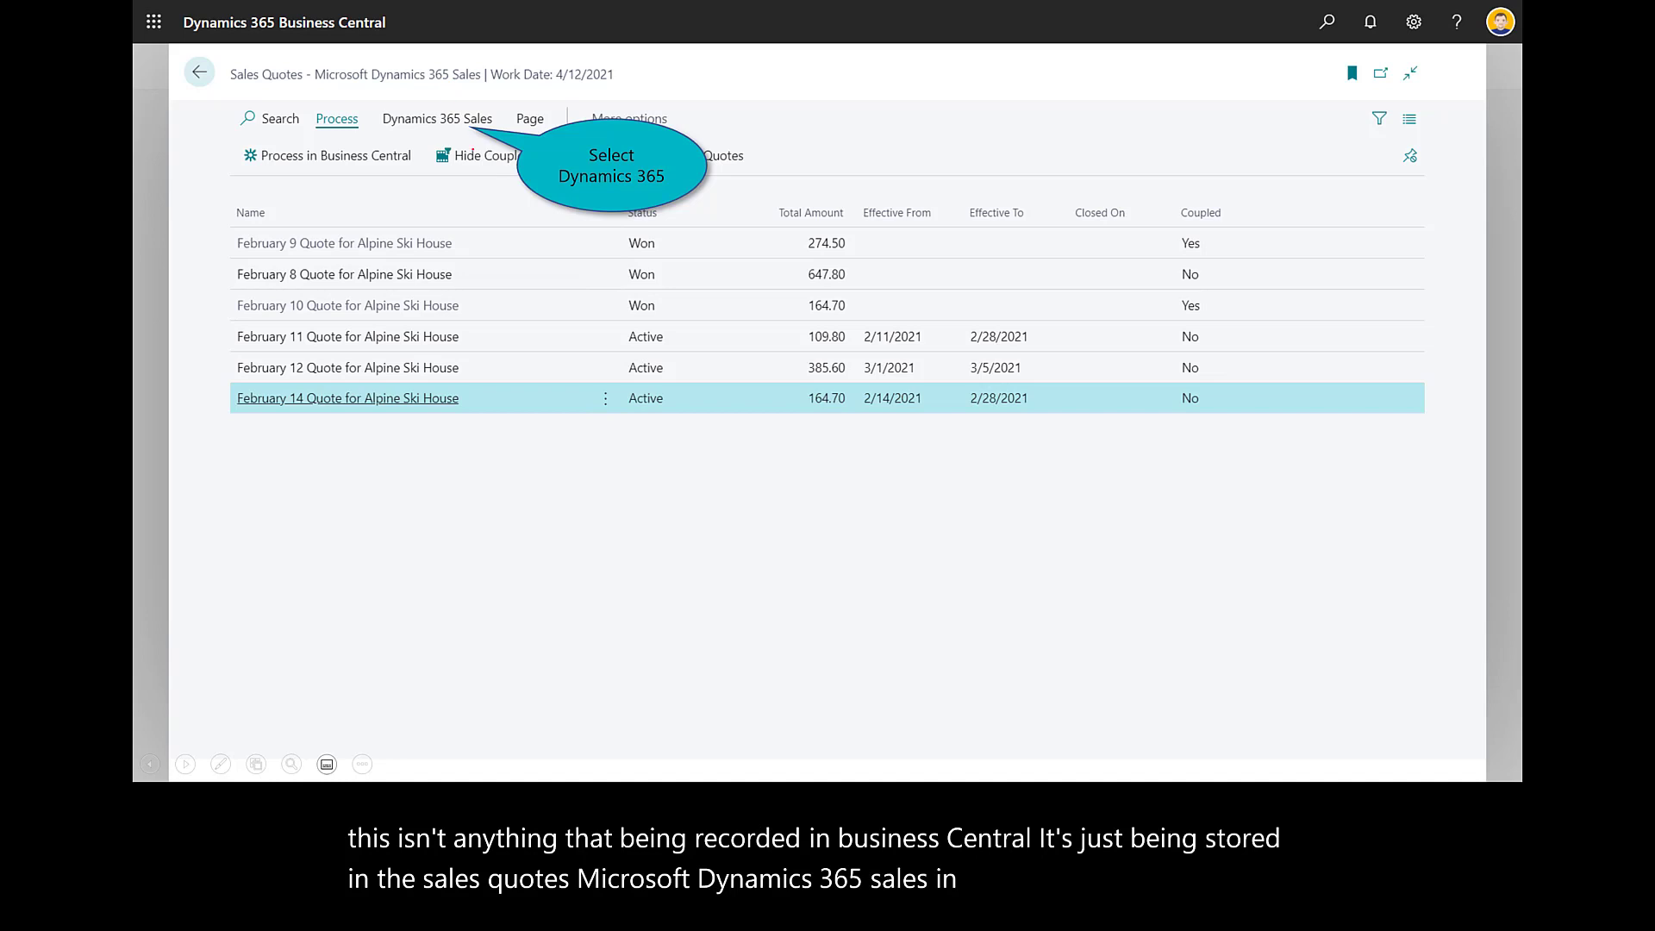
{"action": "left_click", "coordinate": [440, 119]}
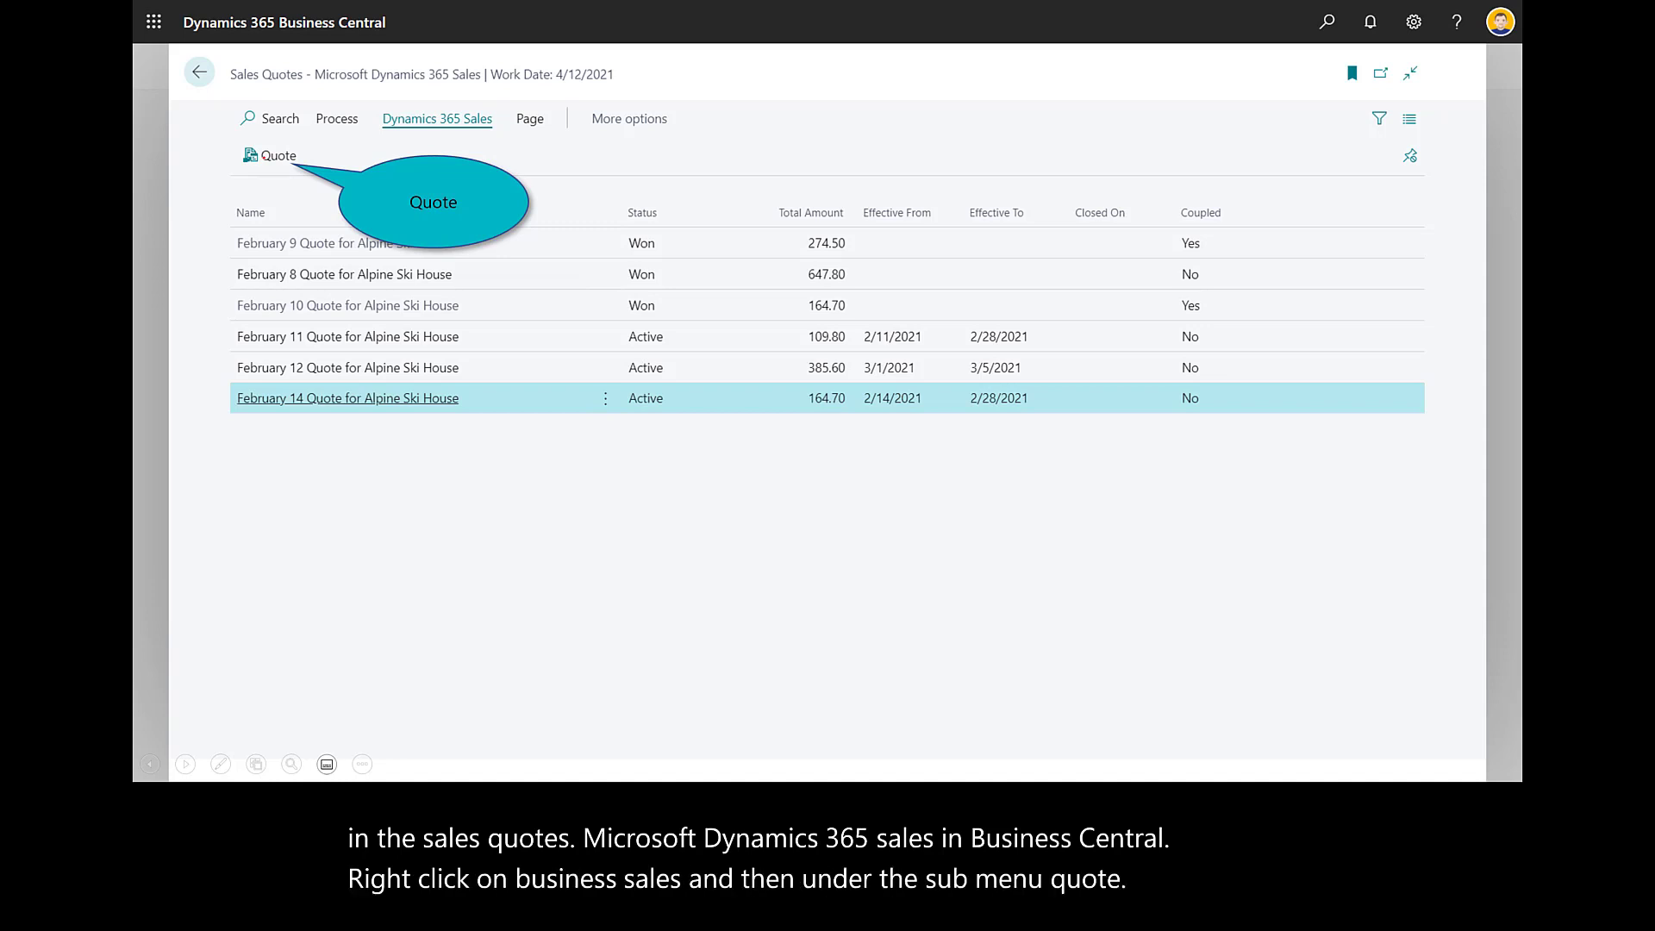
{"action": "left_click", "coordinate": [269, 155]}
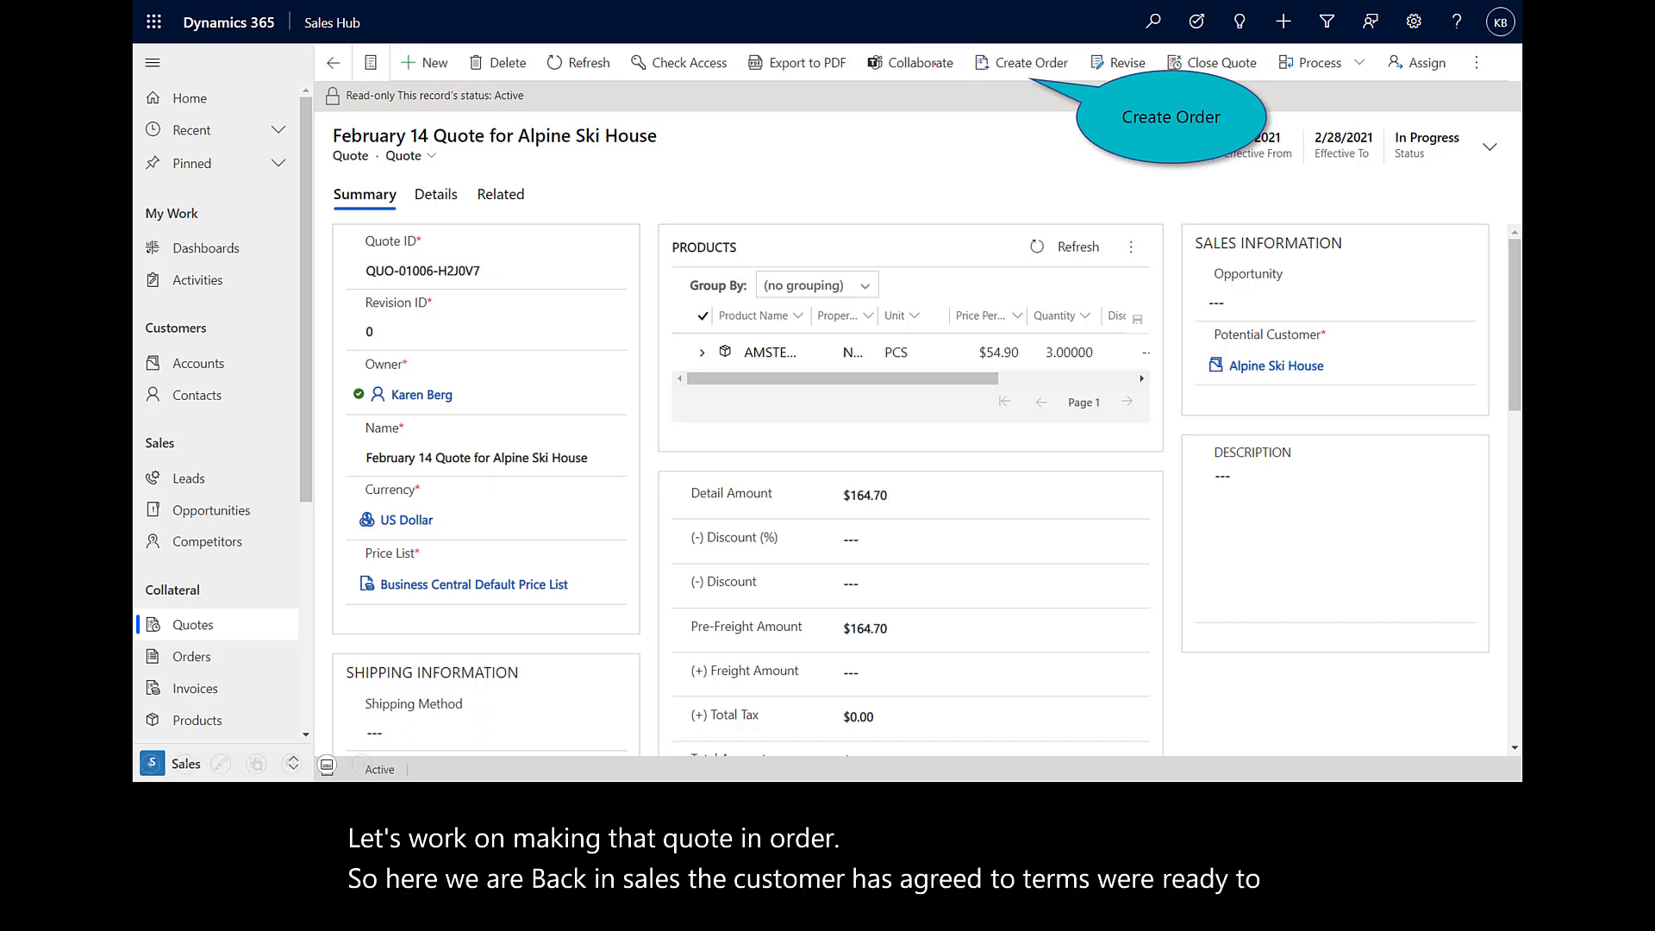
Step: Create an order from the February 14 quote with status Won and date won 2/15/2021, and open the Alpine Ski House account's timeline
{"action": "left_click", "coordinate": [1019, 65]}
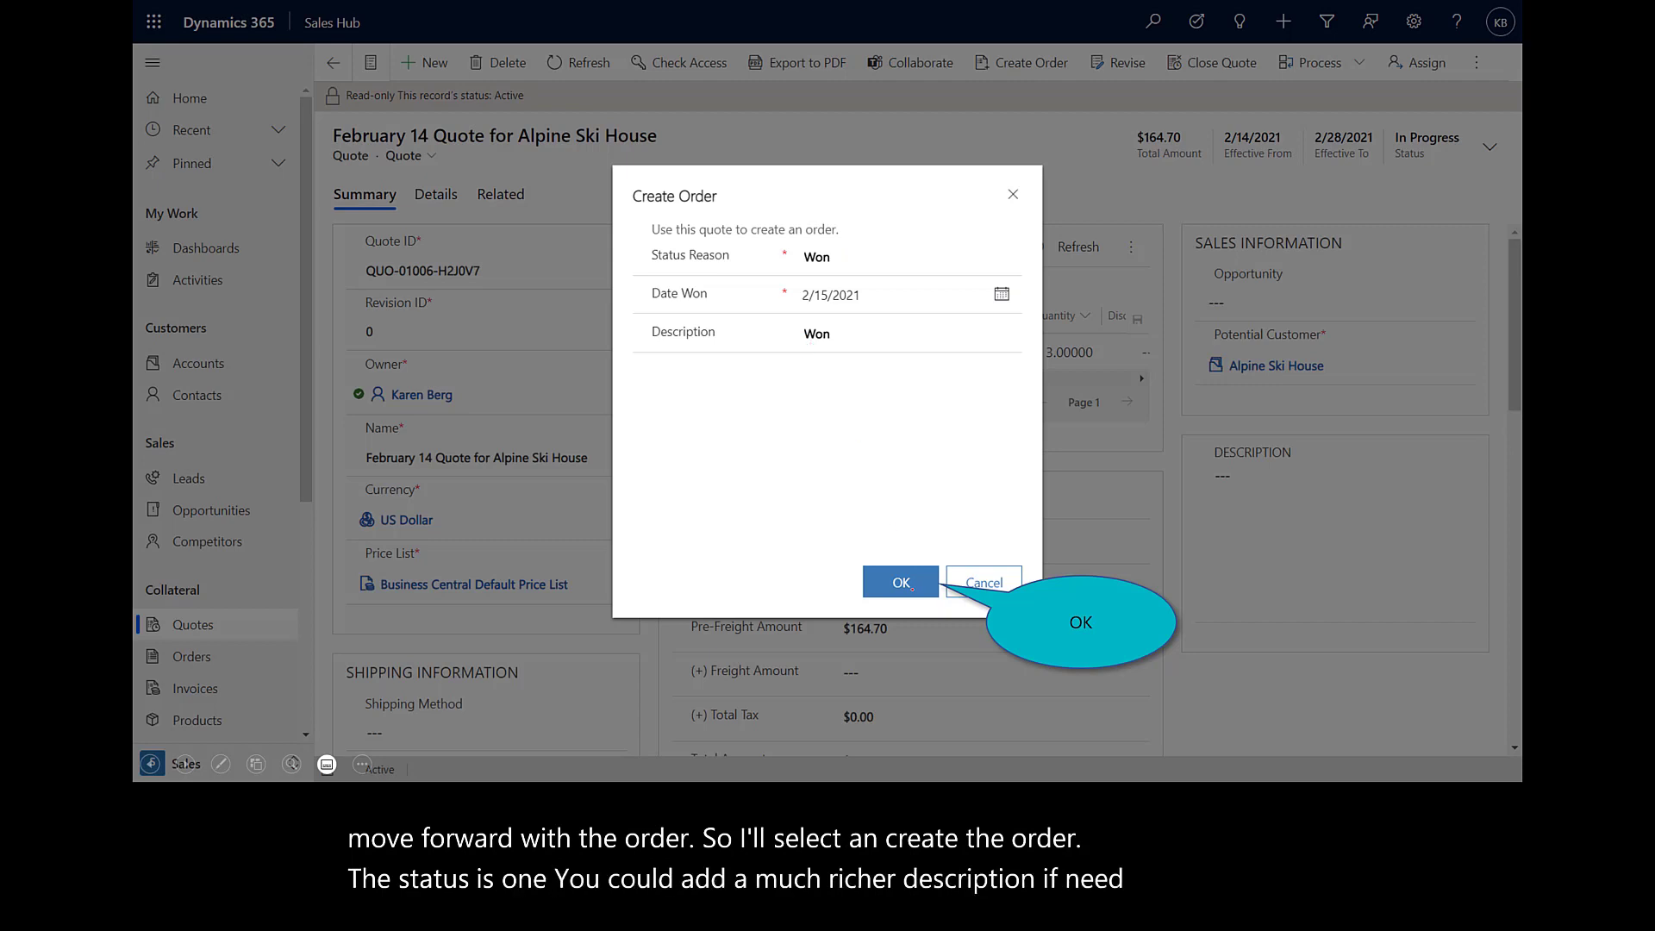
{"action": "left_click", "coordinate": [911, 589]}
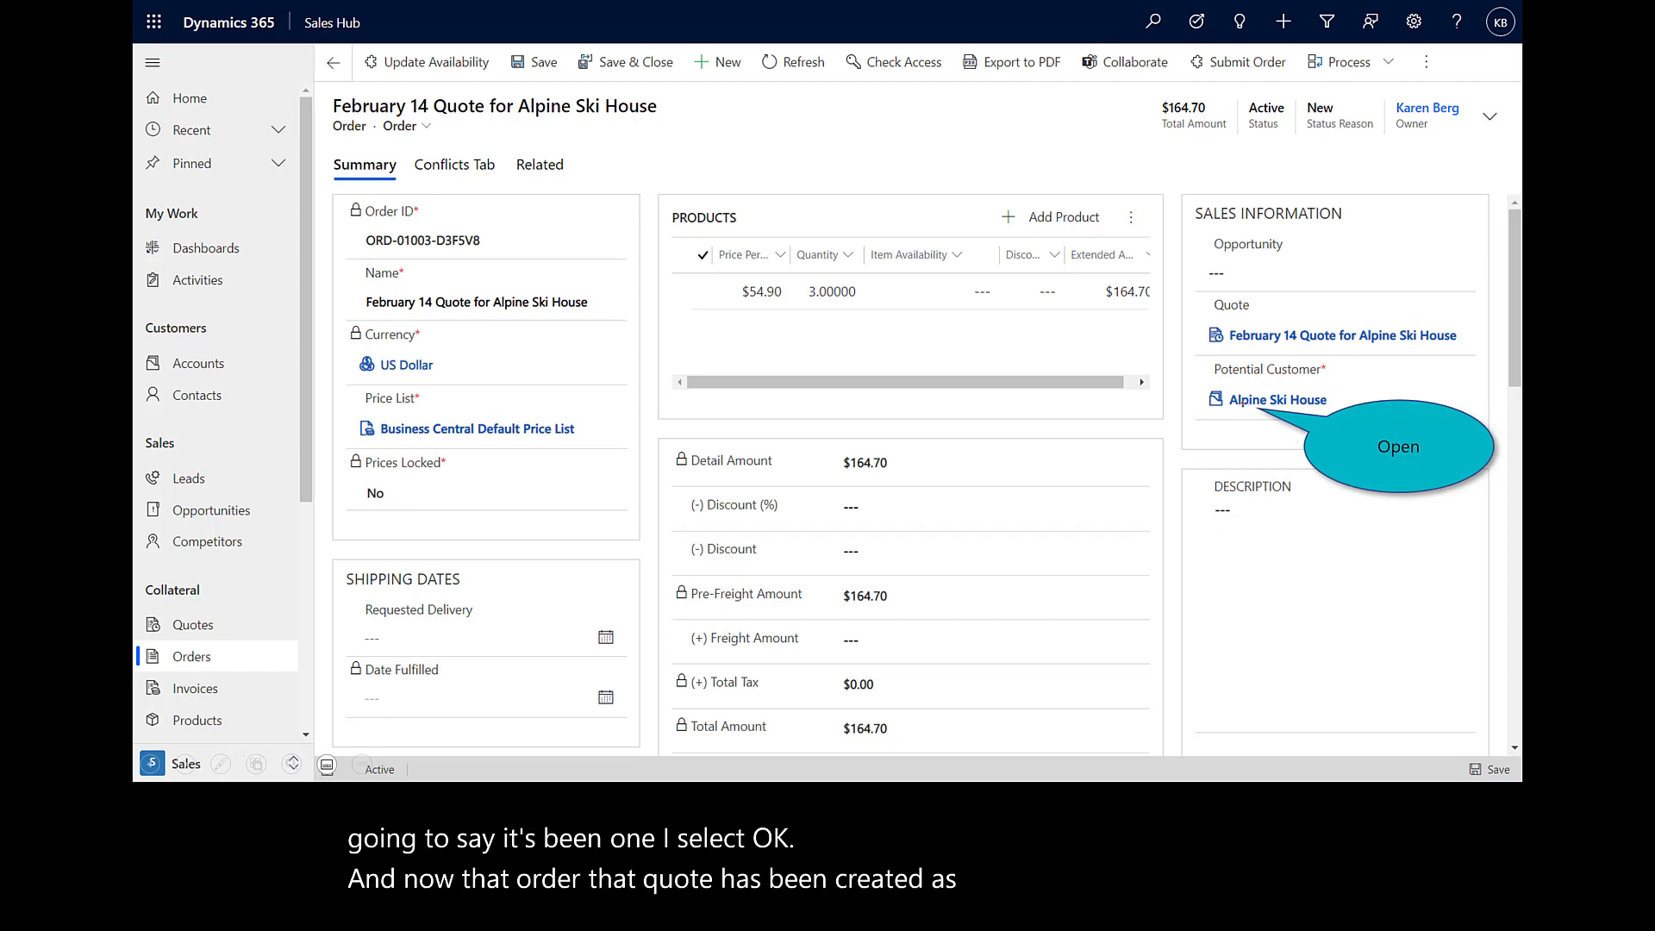
{"action": "left_click", "coordinate": [1242, 400]}
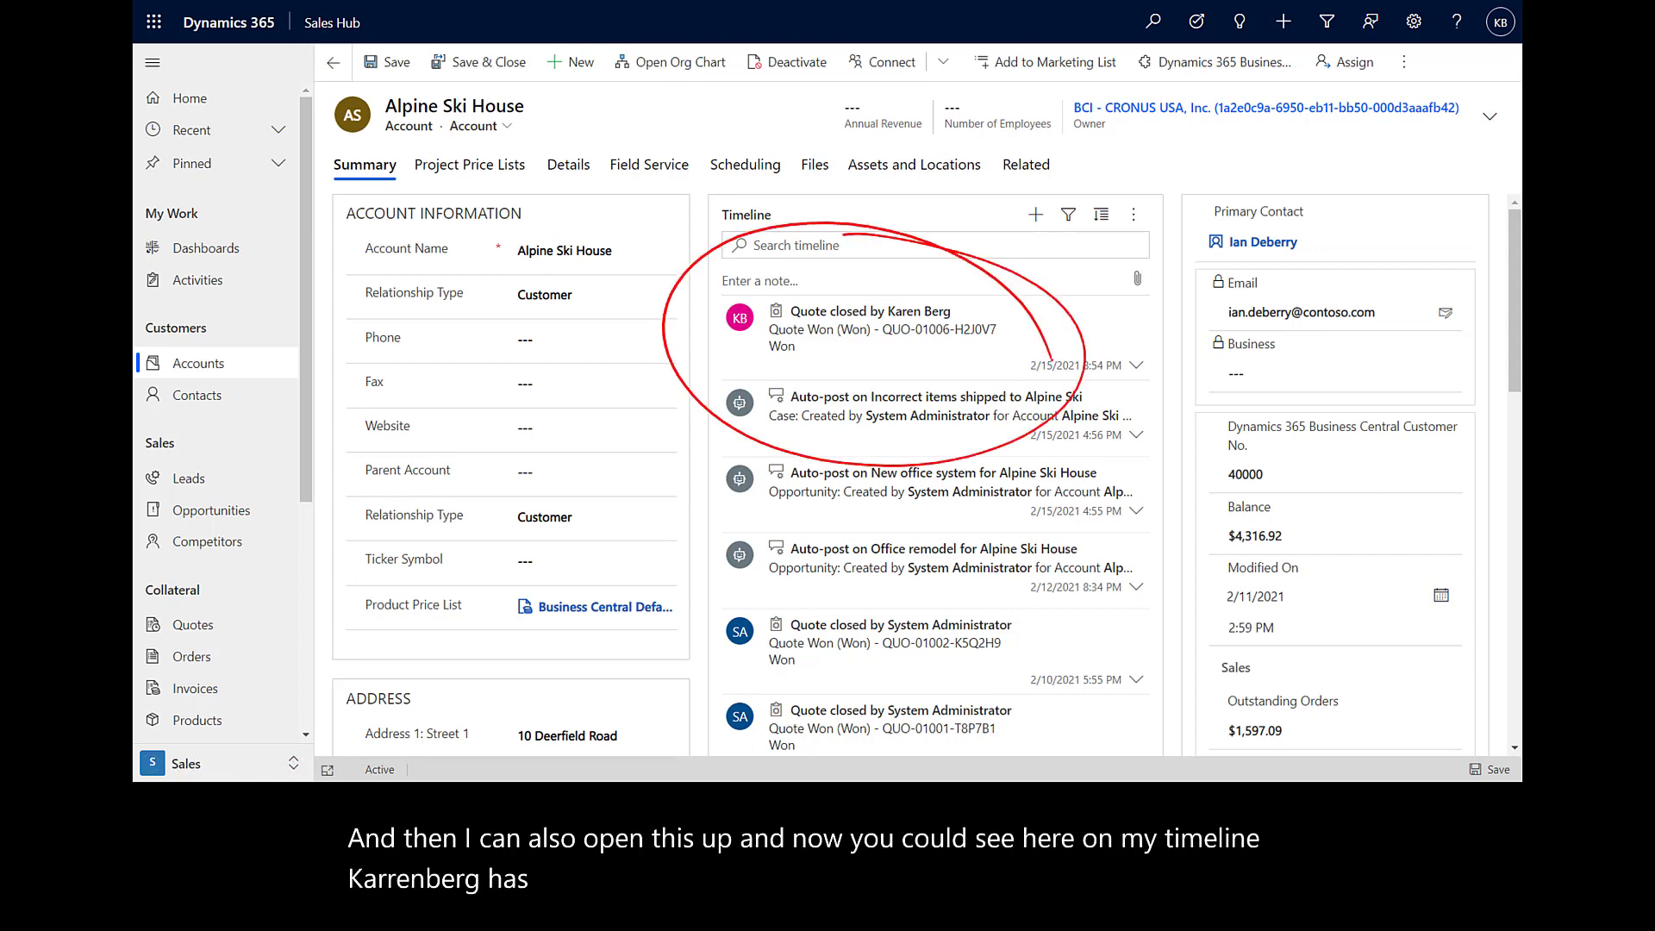
{"action": "mouse_move", "coordinate": [997, 348]}
{"action": "left_mouse_down"}
{"action": "mouse_move", "coordinate": [862, 343]}
{"action": "mouse_move", "coordinate": [1008, 361]}
{"action": "left_mouse_up"}
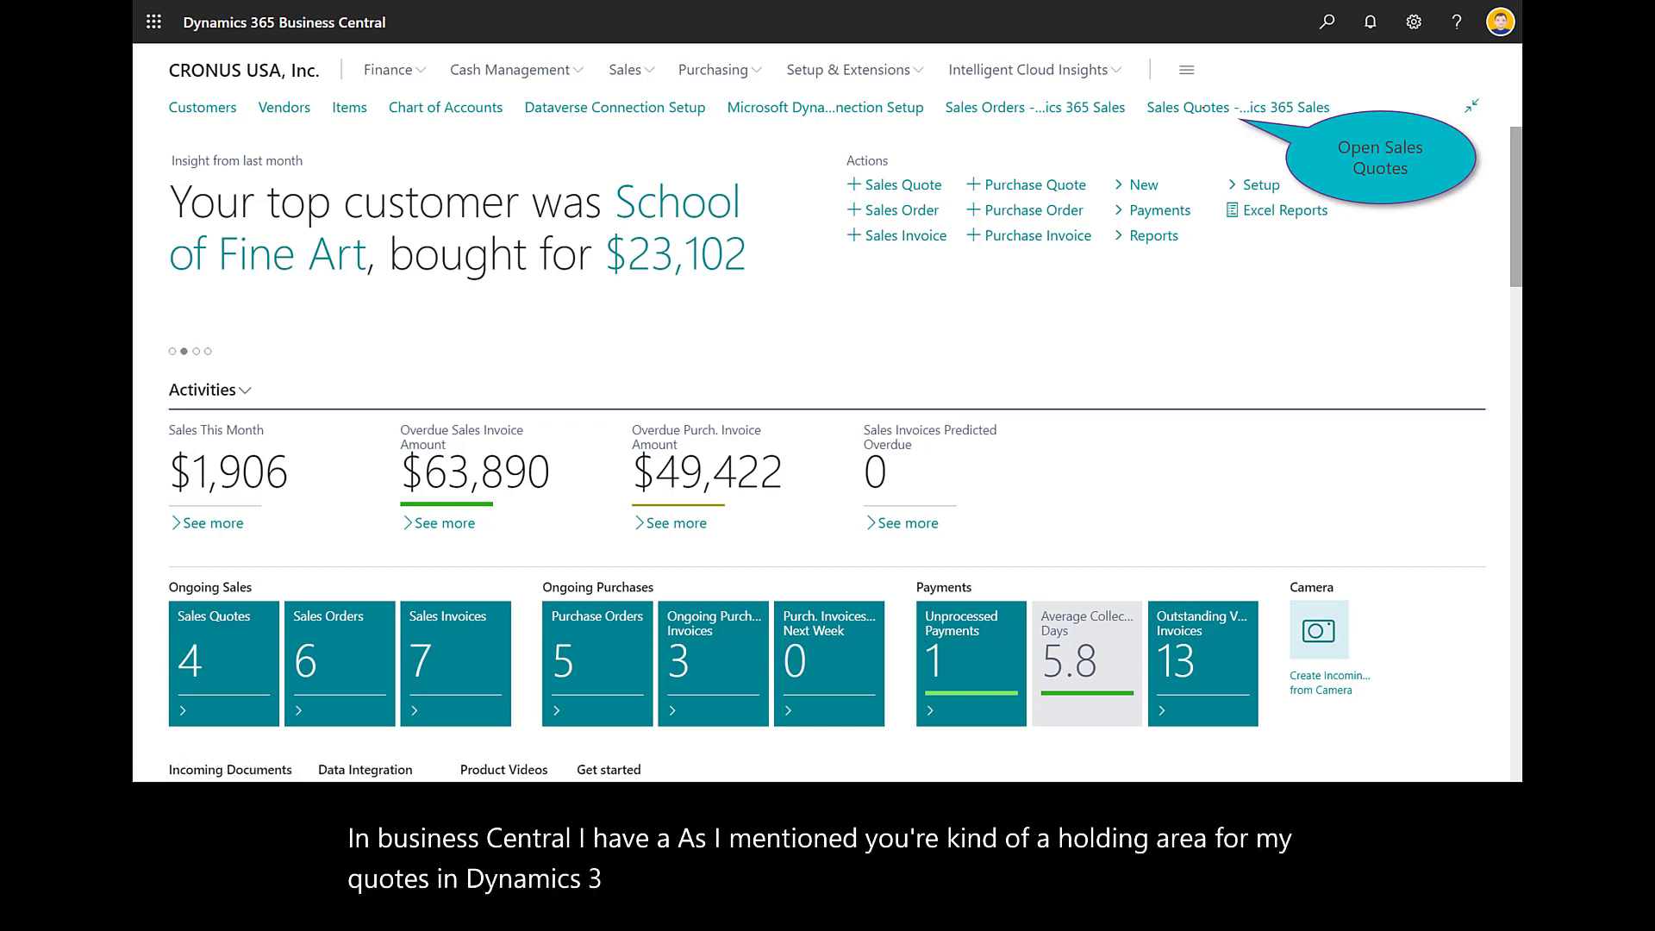
Step: Switch to Business Central, open the Sales Quotes - Microsoft Dynamics 365 Sales list, and filter its Status column to Won
{"action": "left_click", "coordinate": [1203, 108]}
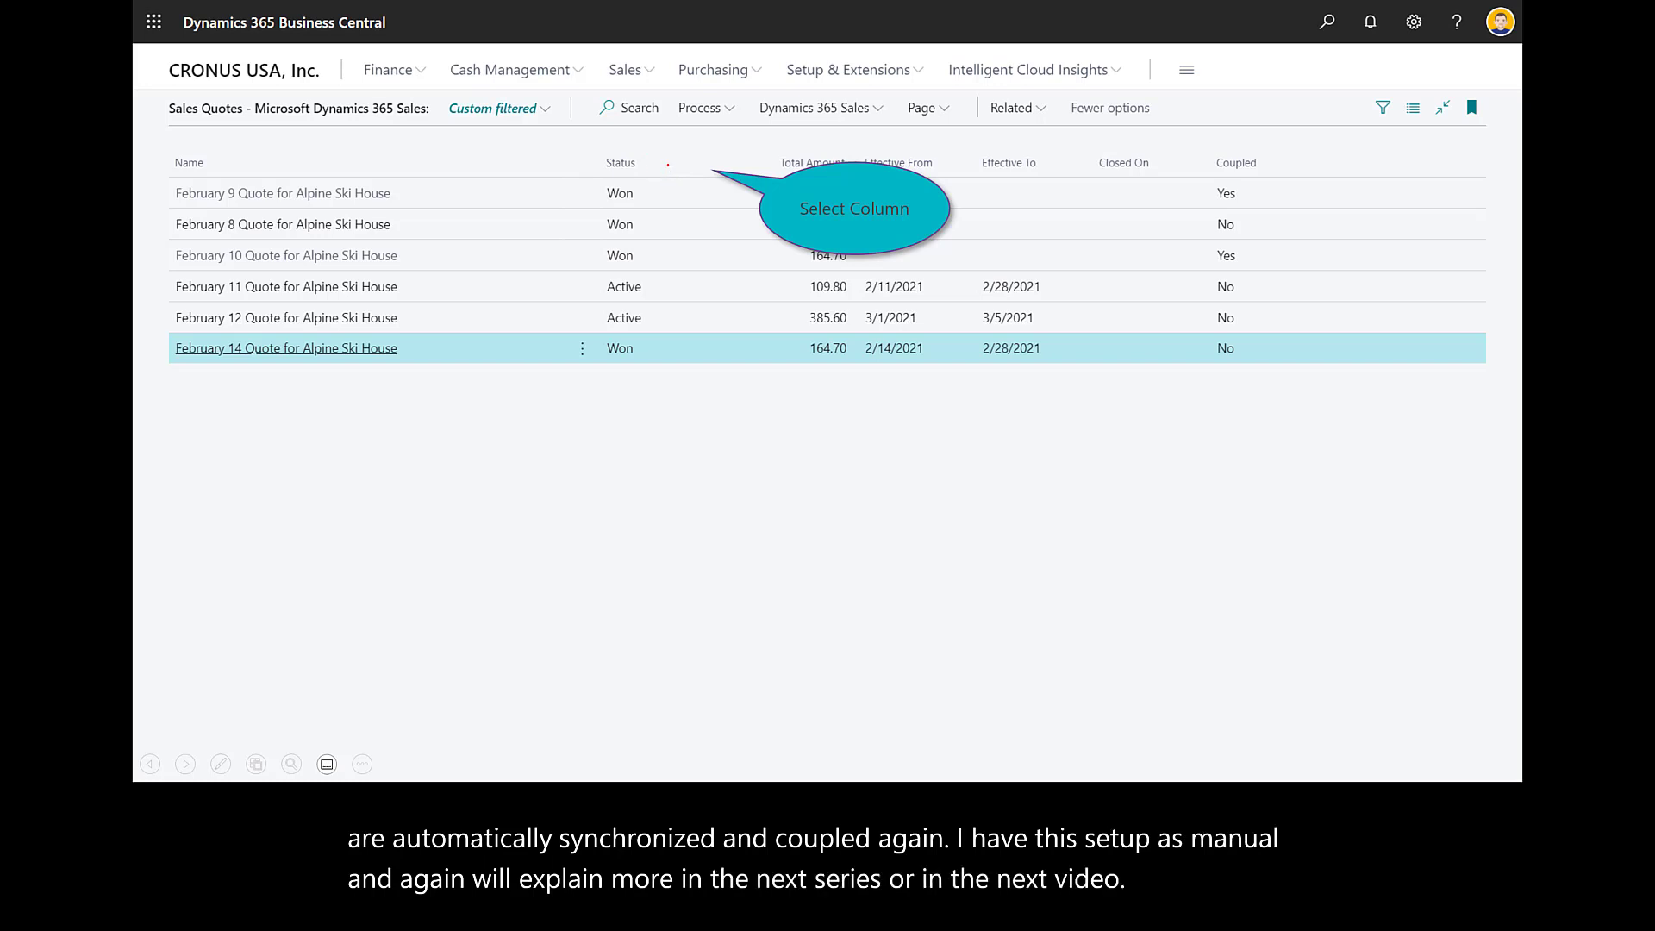
{"action": "left_click", "coordinate": [668, 164]}
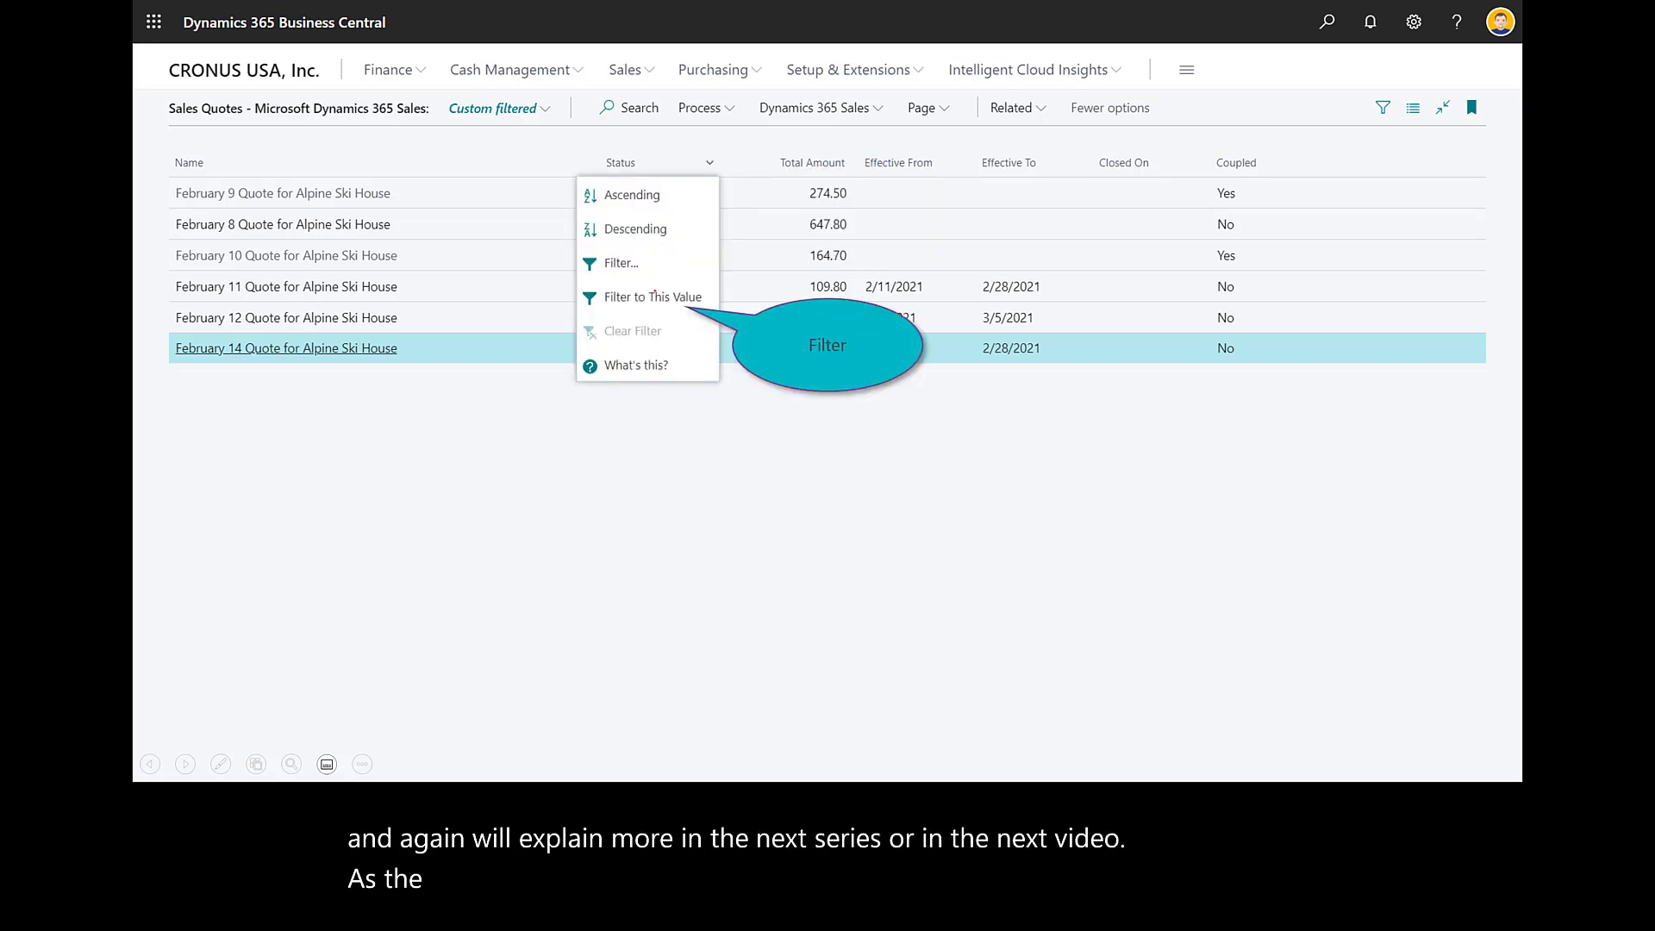
{"action": "left_click", "coordinate": [652, 298]}
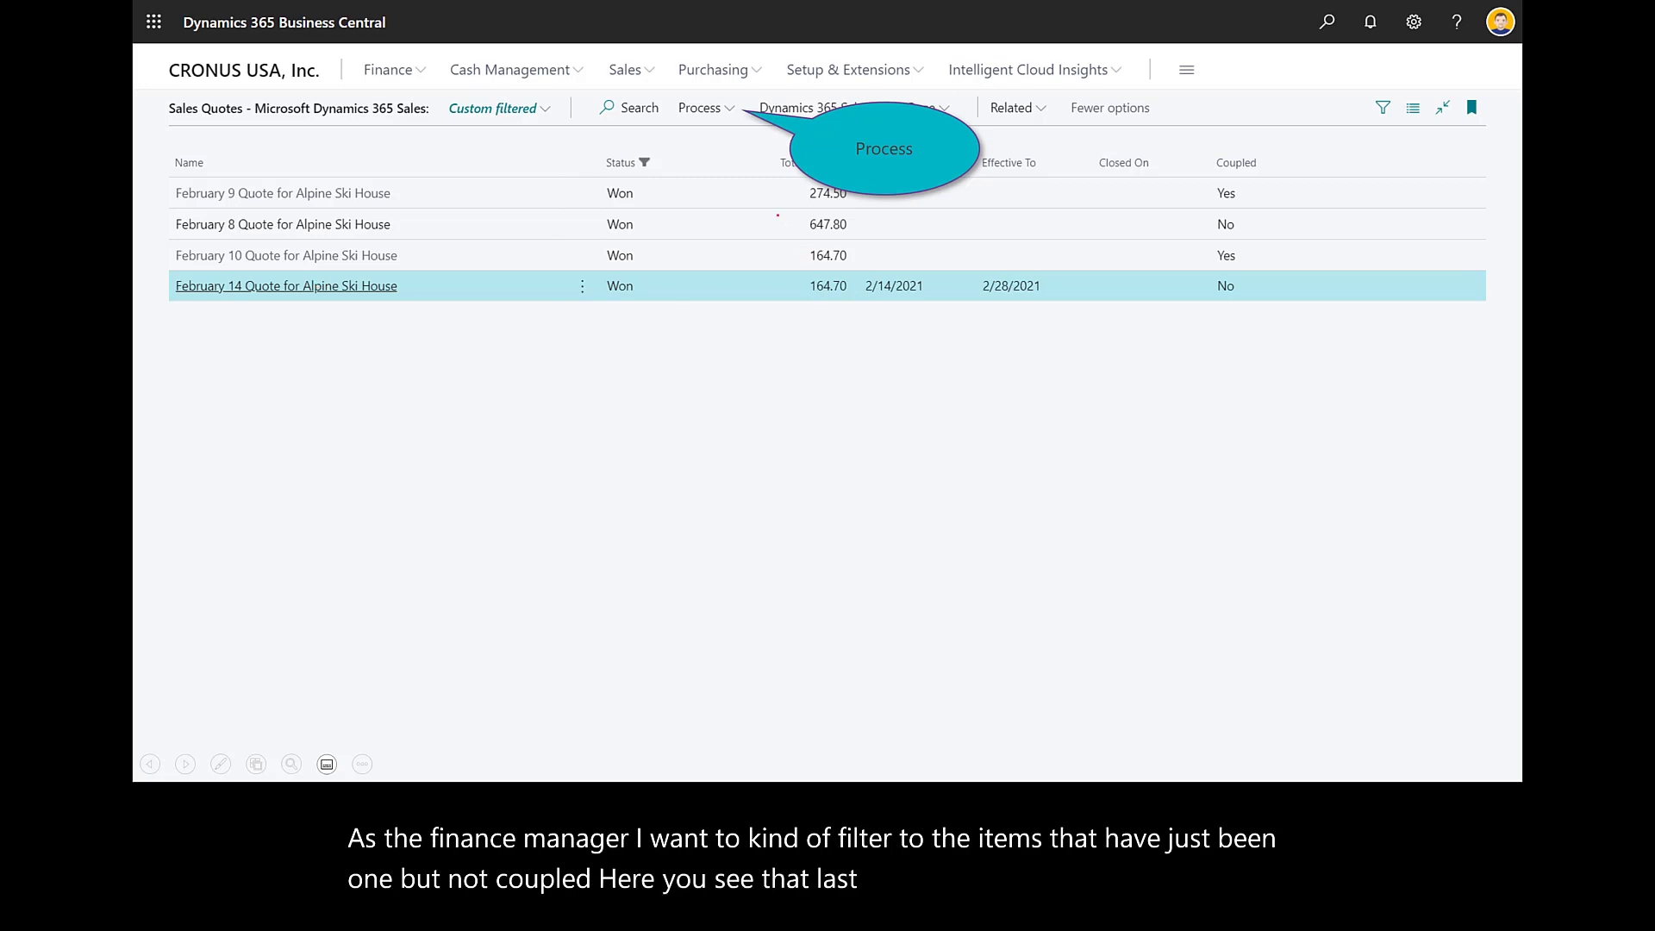
Step: Process the won February 14 quote for Alpine Ski House in Business Central and check the resulting sales quote's reference and external document number fields
{"action": "left_click", "coordinate": [718, 100]}
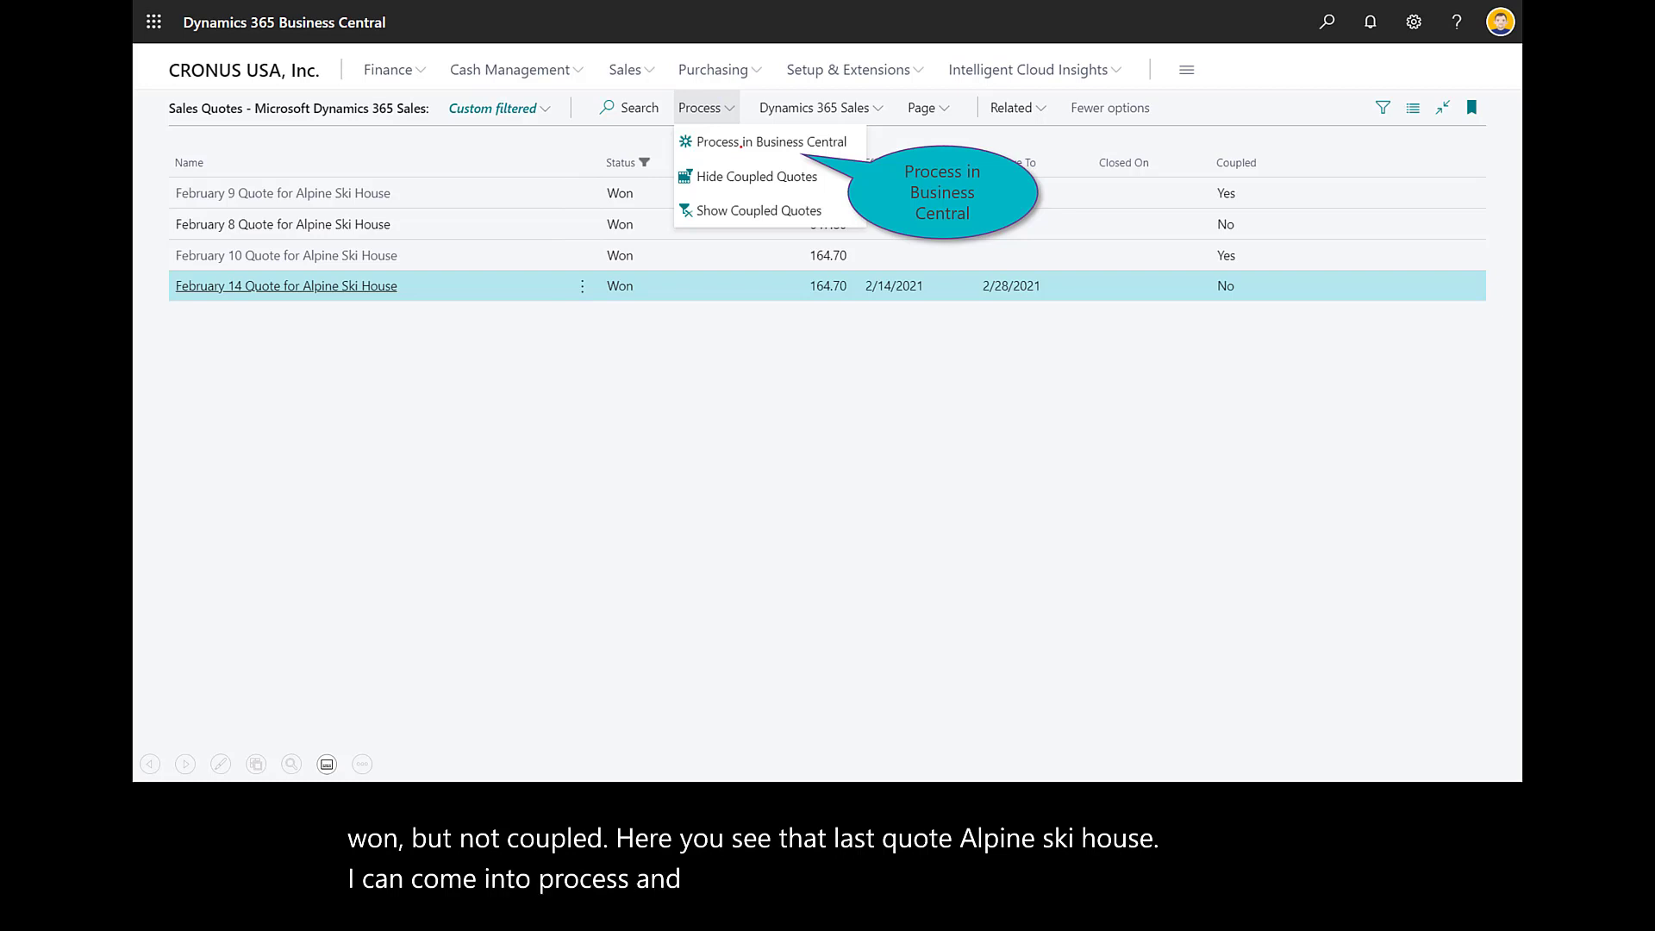
{"action": "left_click", "coordinate": [741, 143]}
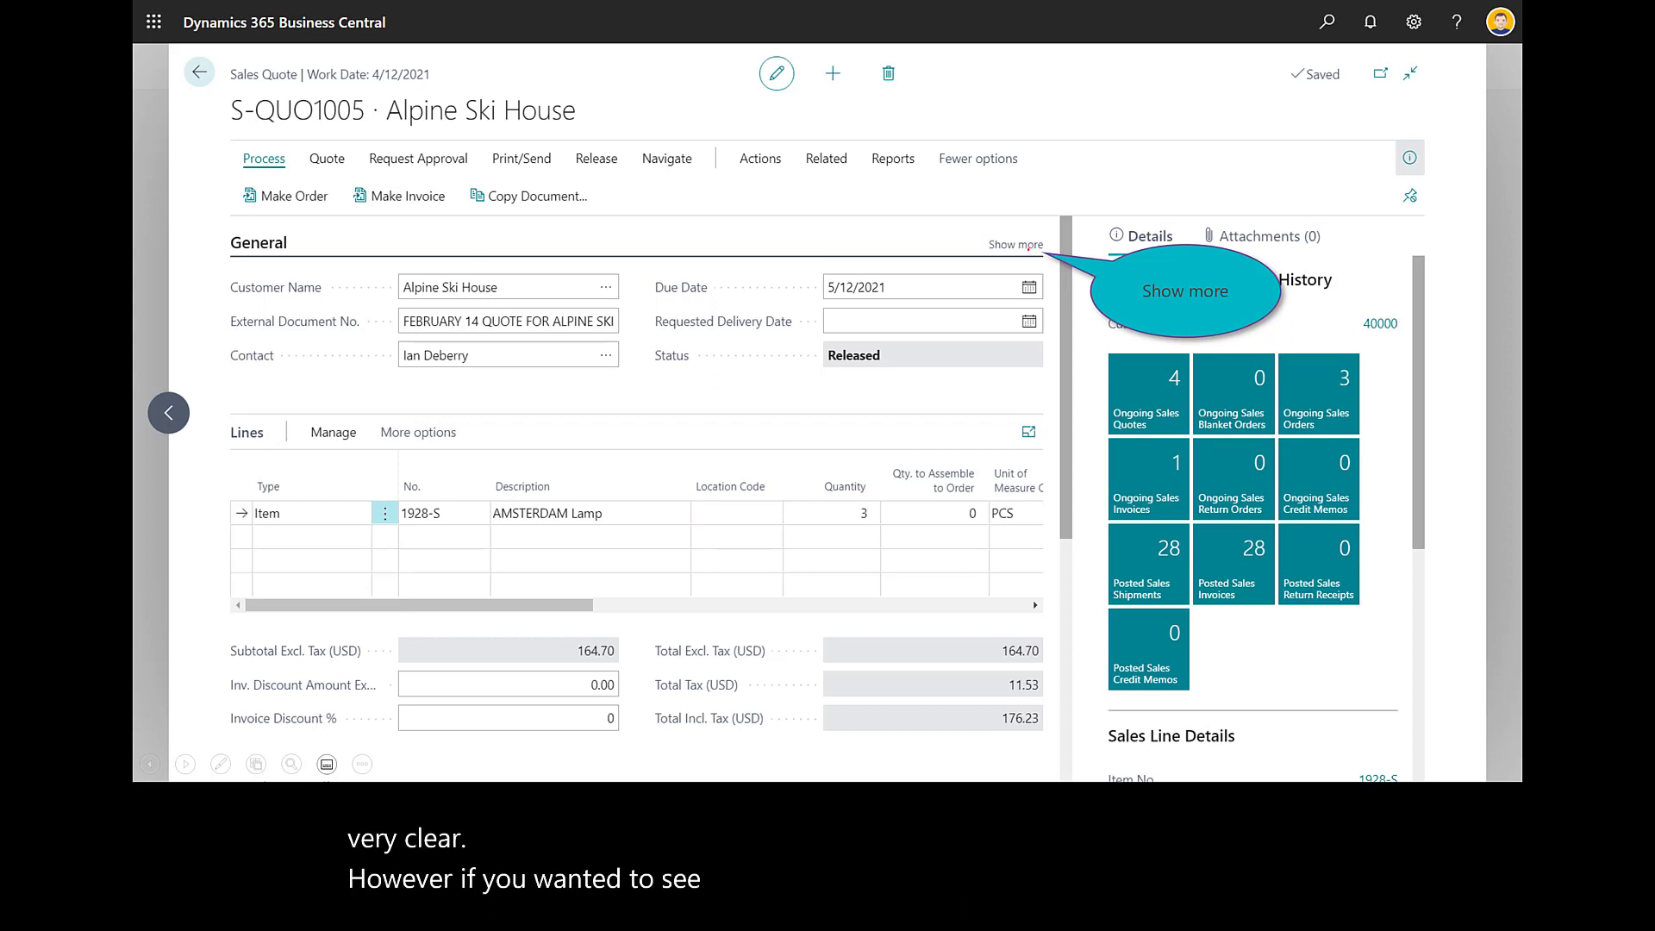
{"action": "left_click", "coordinate": [1028, 246]}
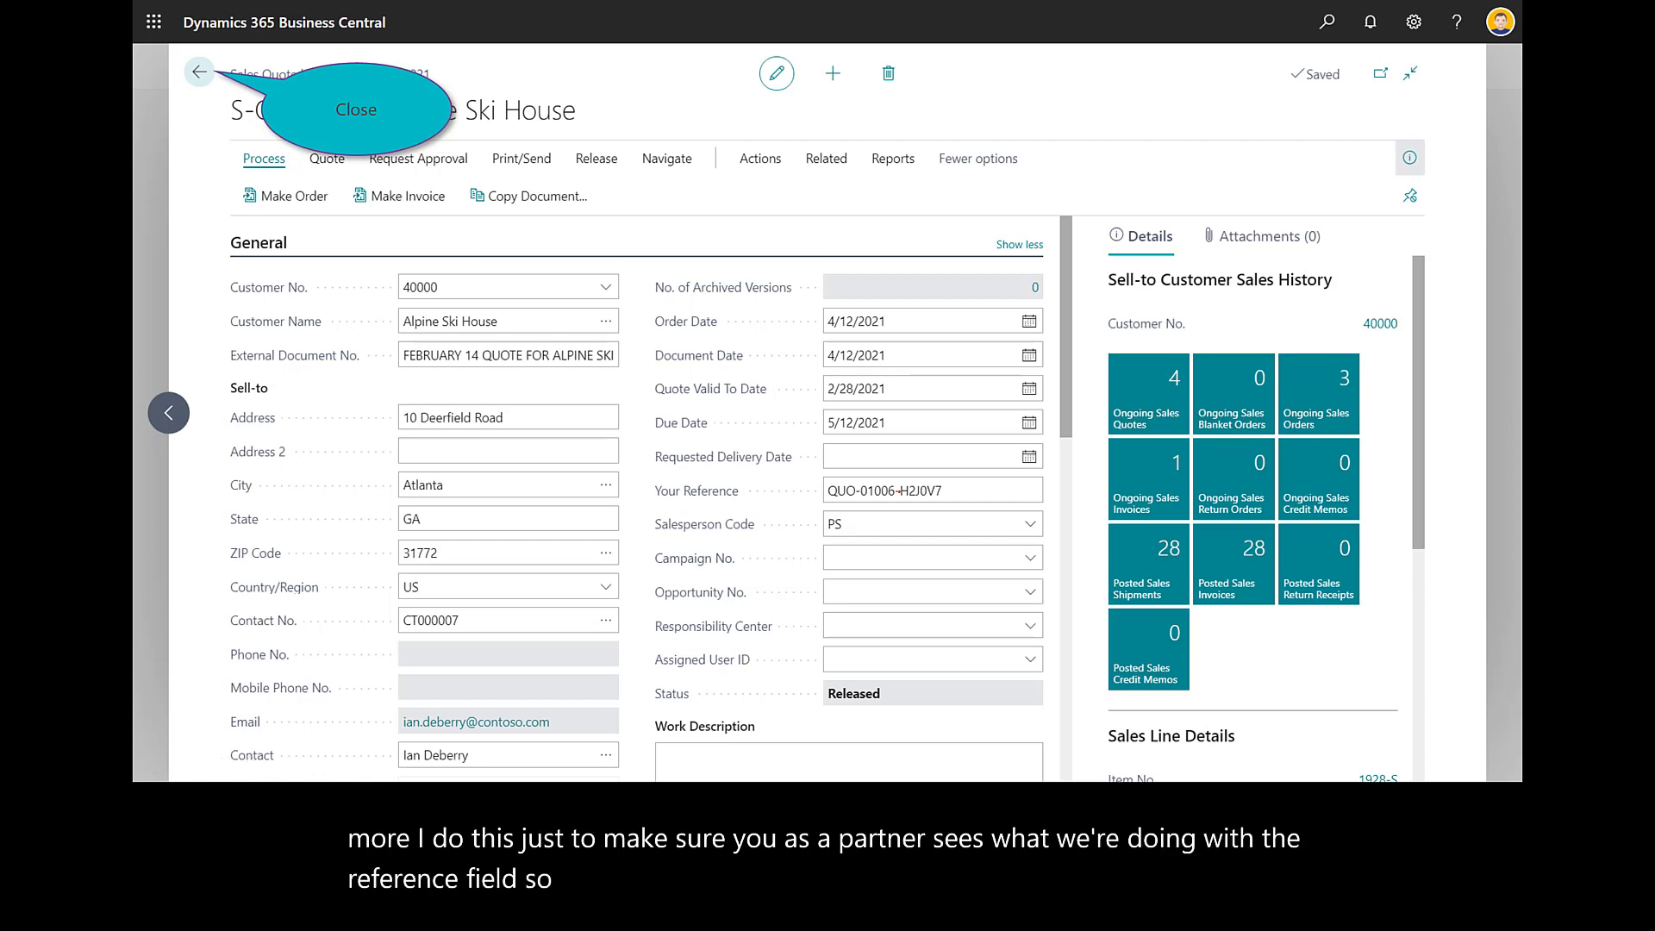
{"action": "mouse_move", "coordinate": [960, 492]}
{"action": "left_mouse_down"}
{"action": "mouse_move", "coordinate": [991, 485]}
{"action": "mouse_move", "coordinate": [969, 509]}
{"action": "left_mouse_up"}
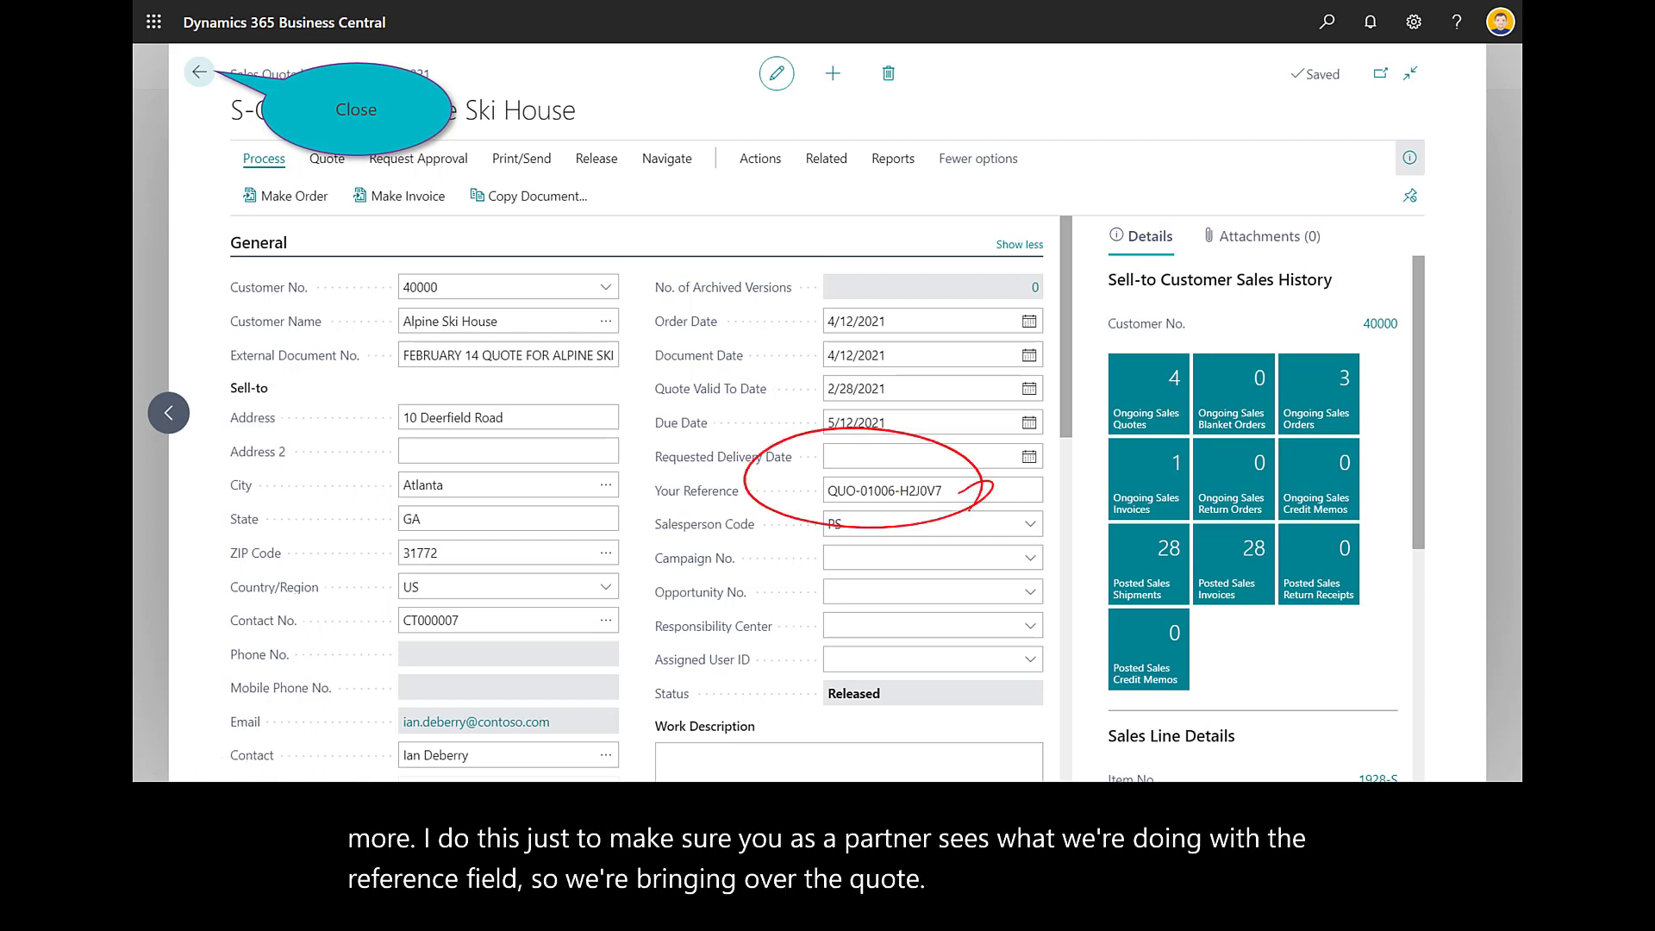
{"action": "mouse_move", "coordinate": [655, 364]}
{"action": "left_mouse_down"}
{"action": "mouse_move", "coordinate": [593, 382]}
{"action": "mouse_move", "coordinate": [634, 379]}
{"action": "left_mouse_up"}
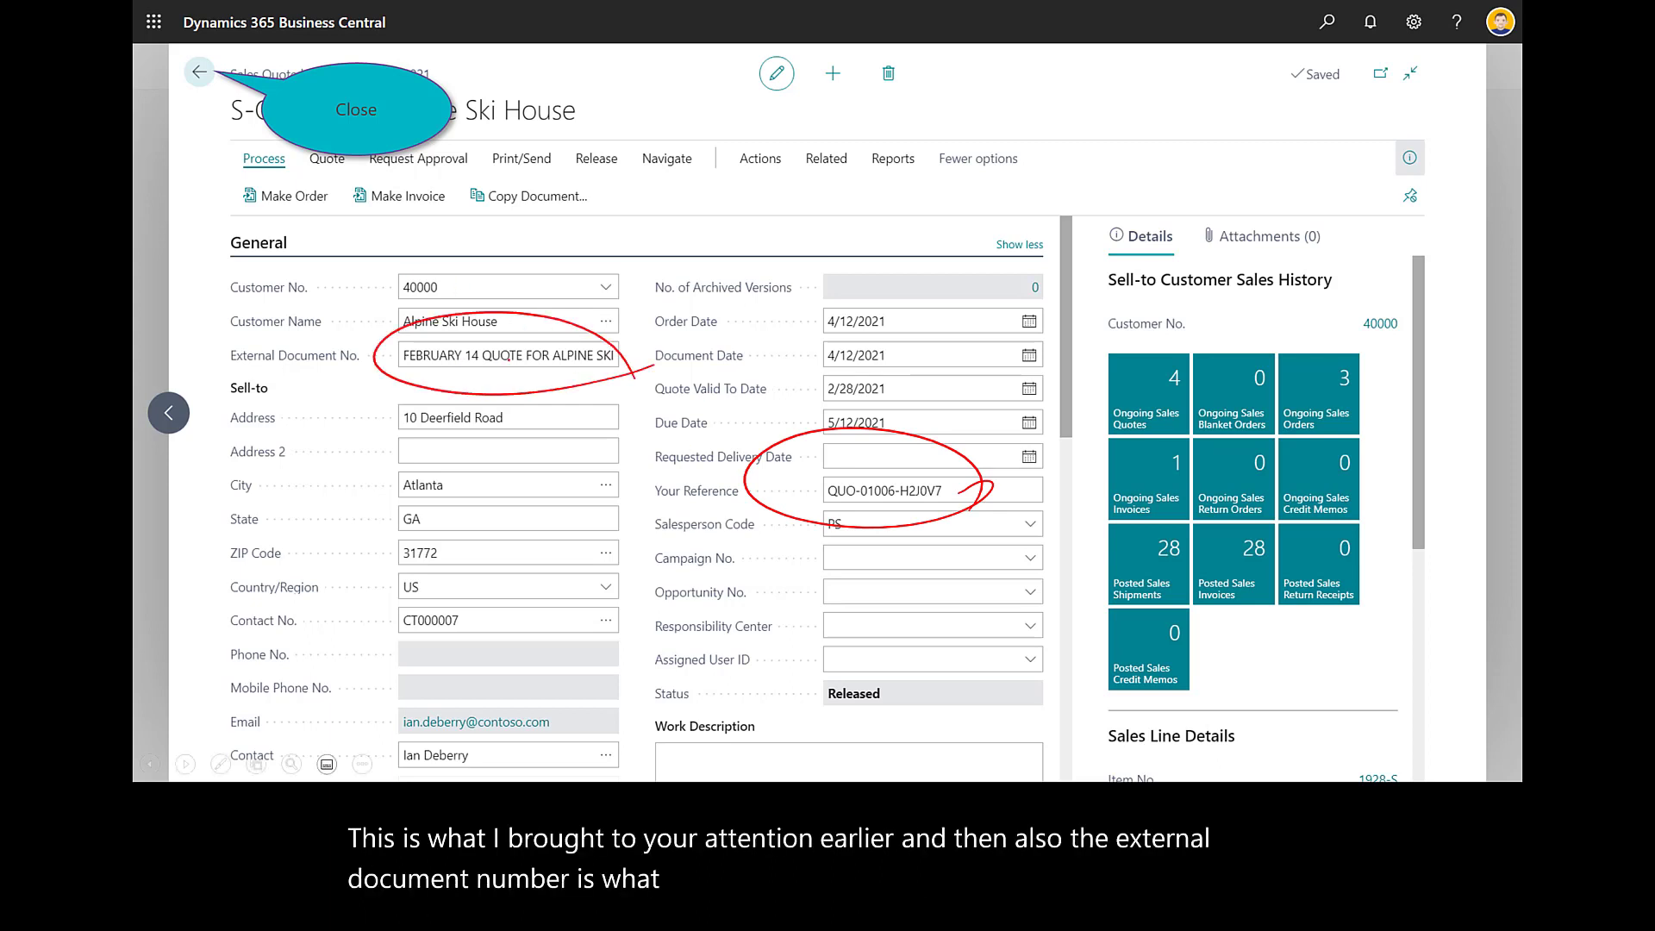
{"action": "left_click", "coordinate": [199, 73]}
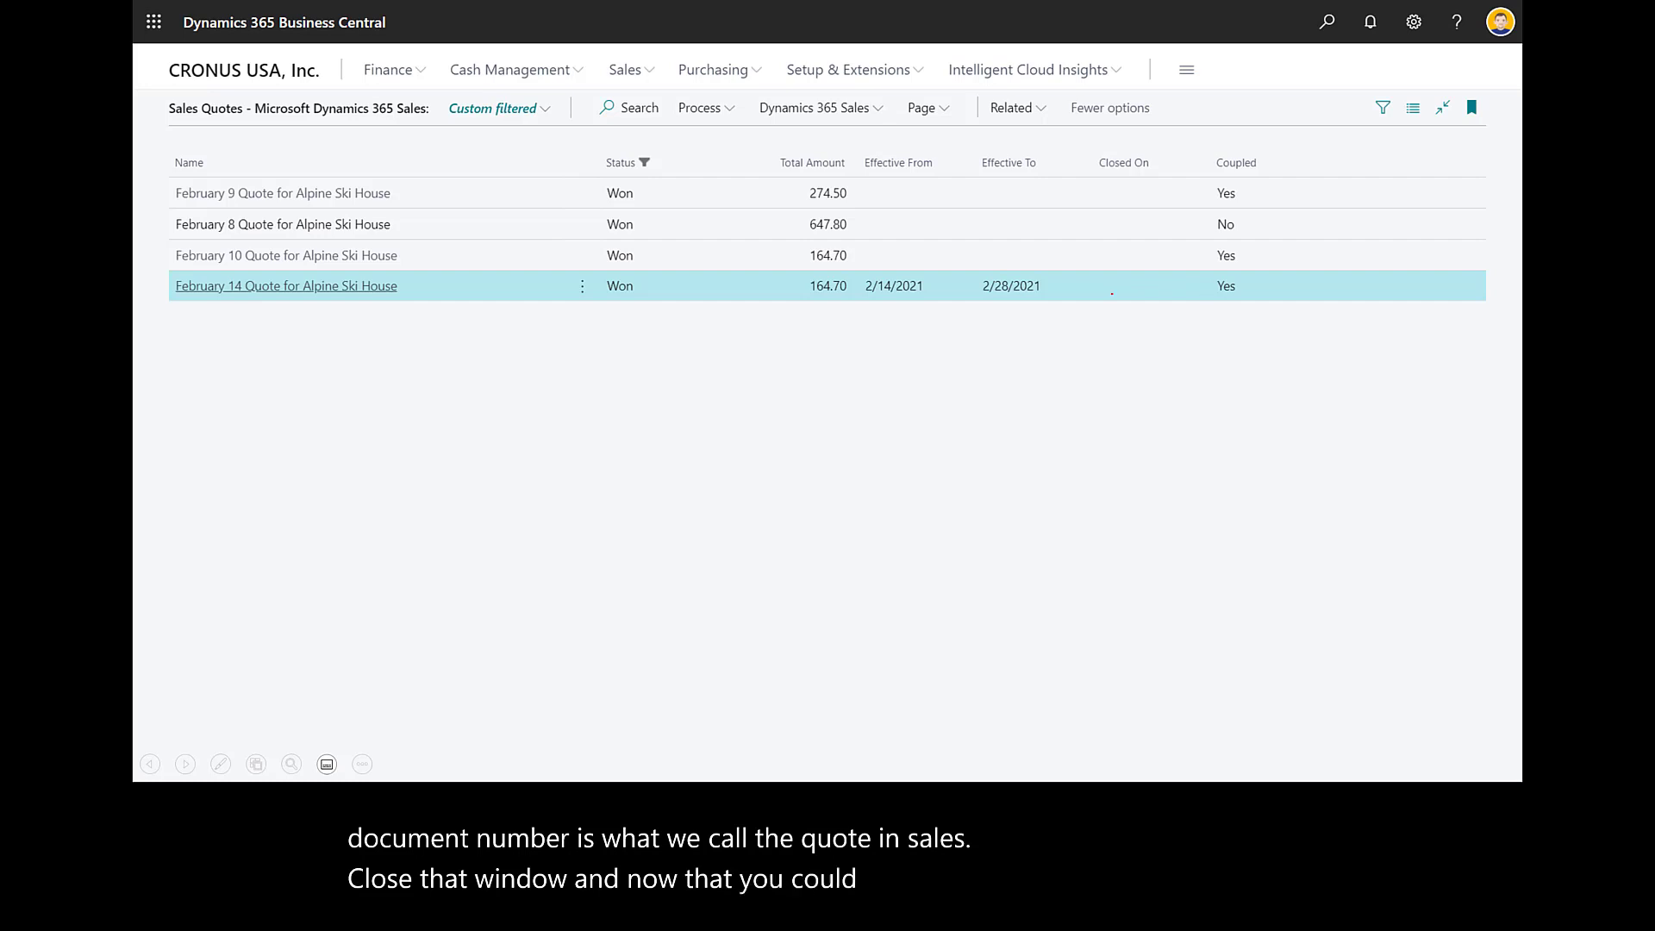
Step: Convert the Alpine Ski House sales quote for the AMSTERDAM Lamp to a sales order and open the new order
{"action": "key", "text": "Right"}
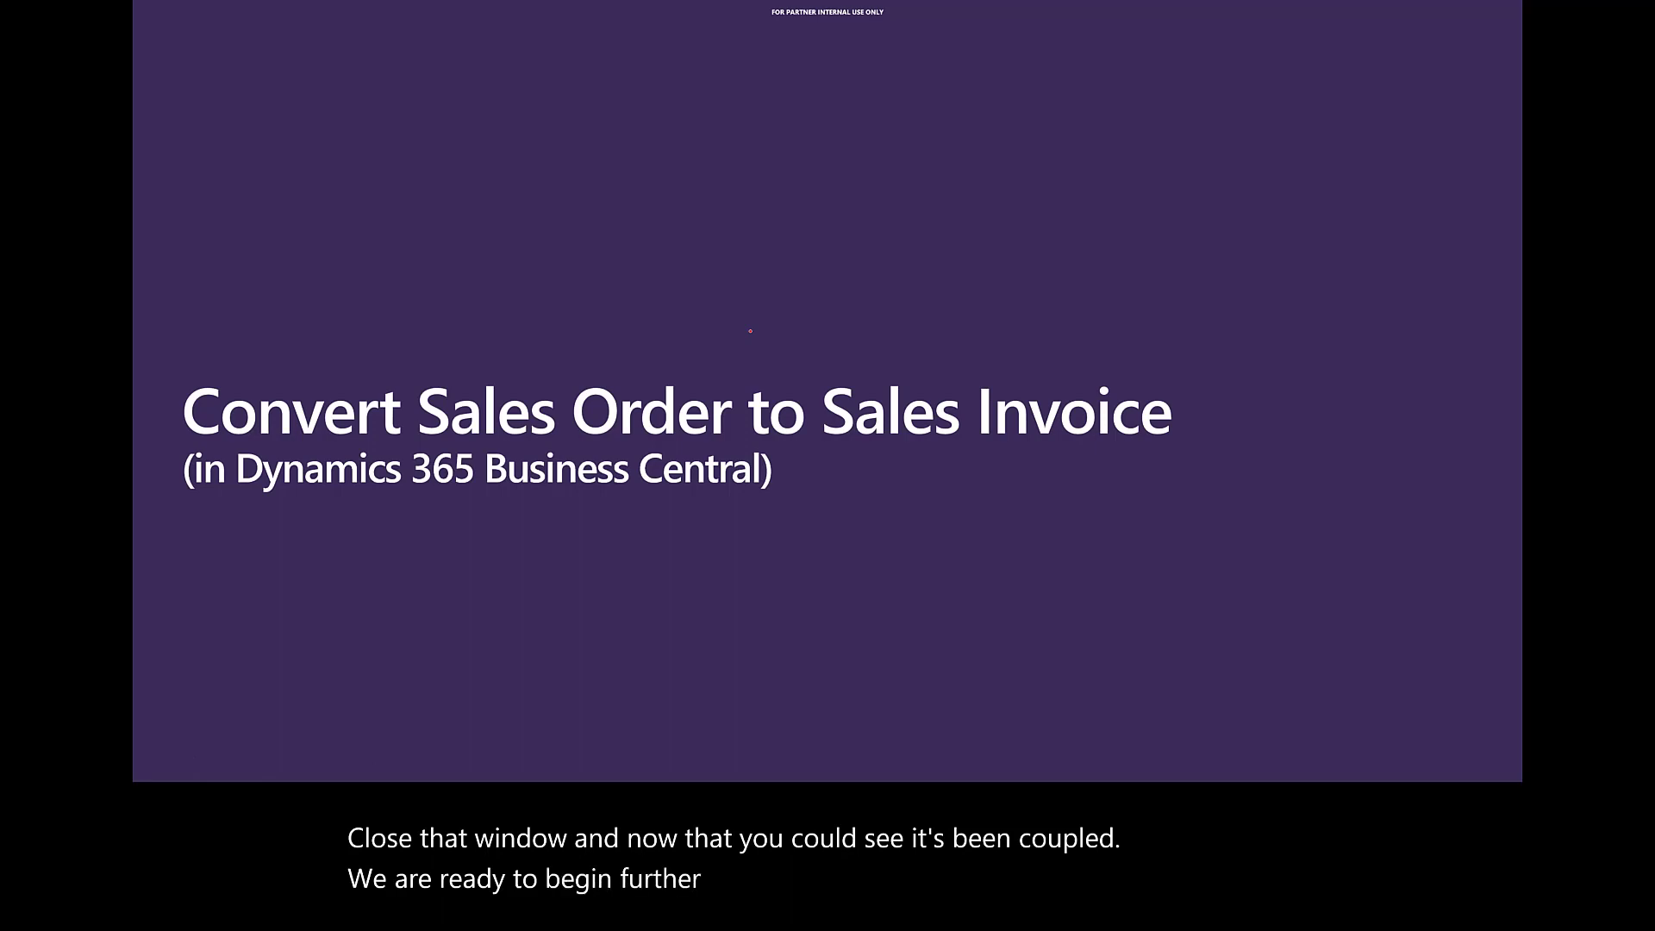
{"action": "key", "text": "Right"}
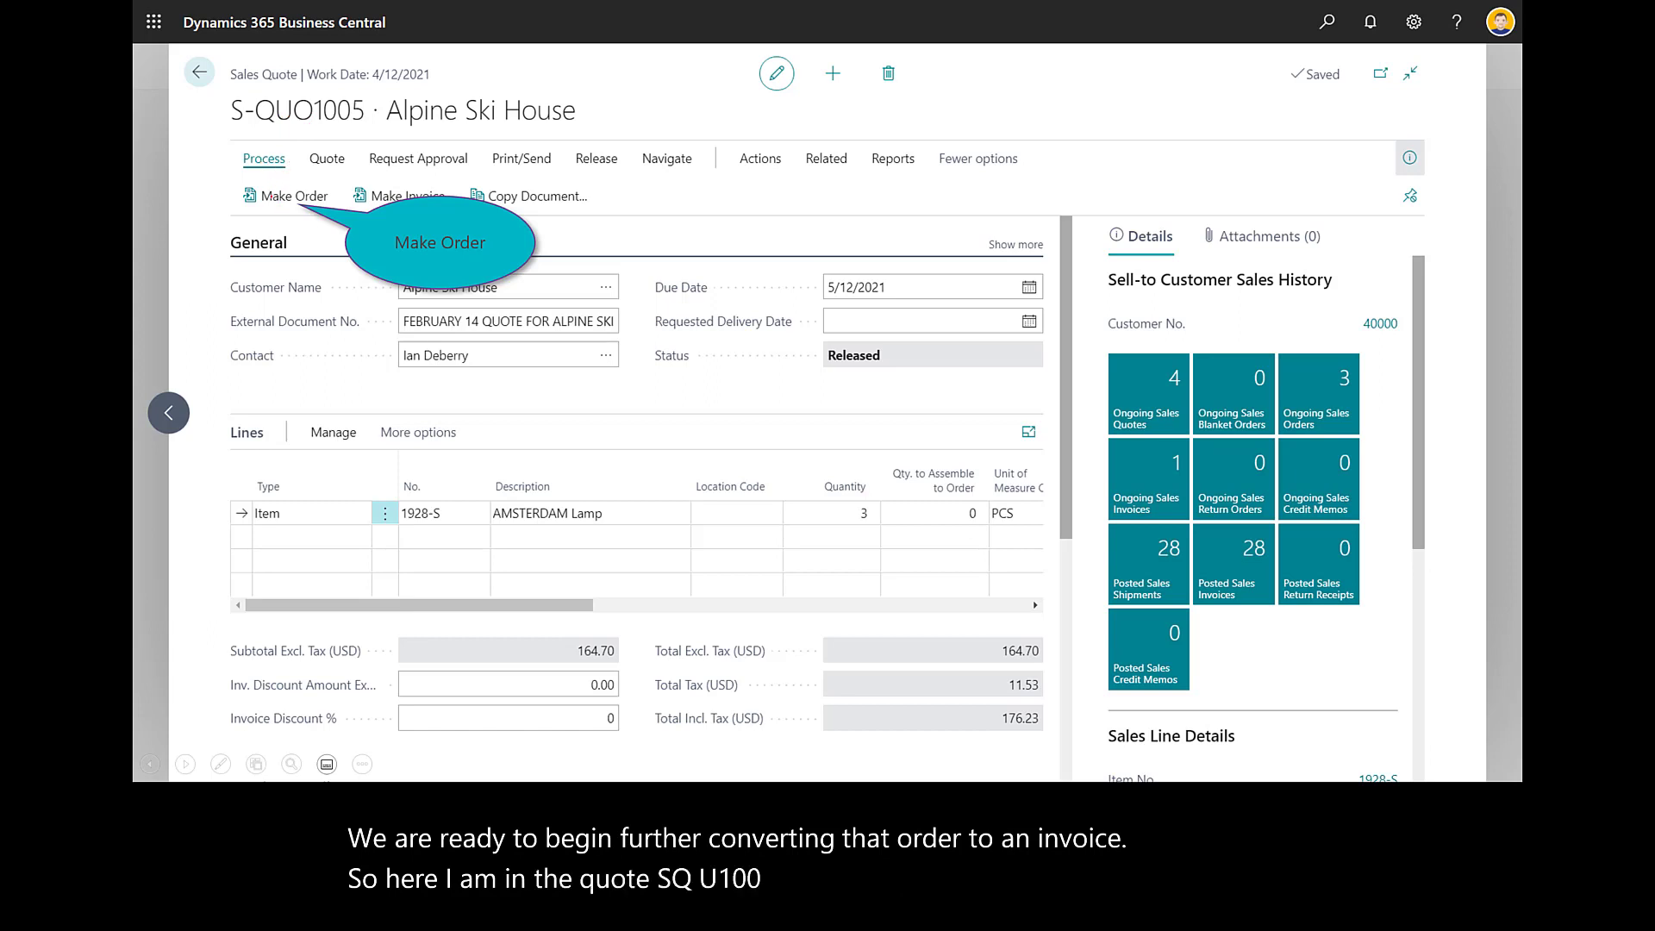
{"action": "key", "text": "Right"}
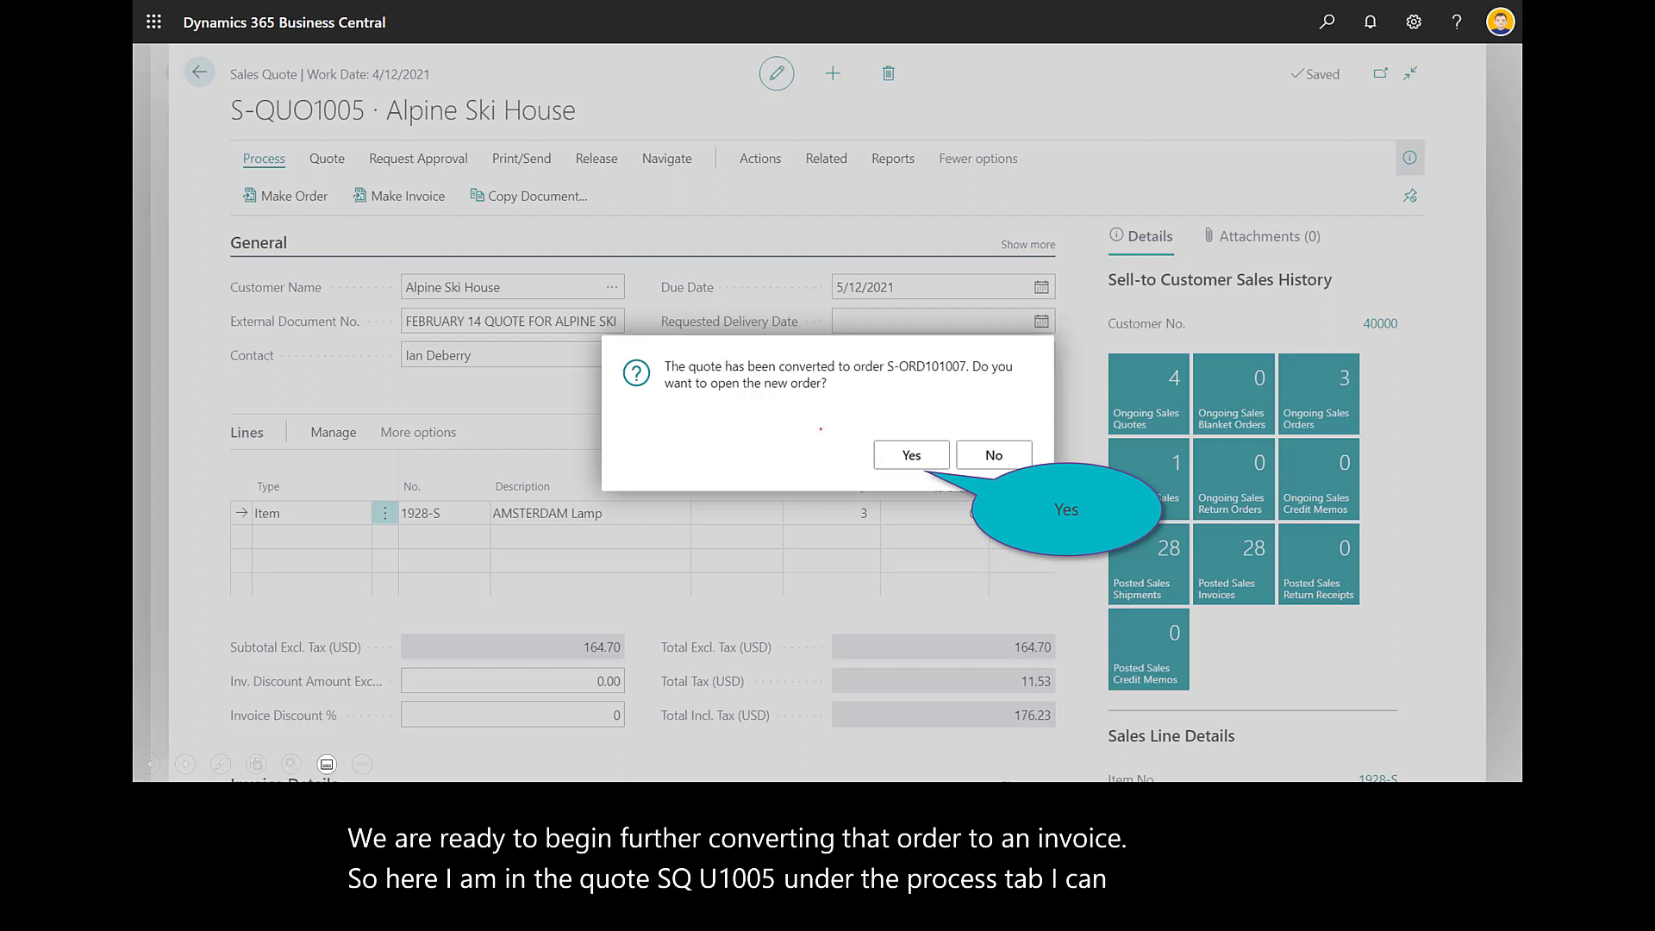
{"action": "key", "text": "Right"}
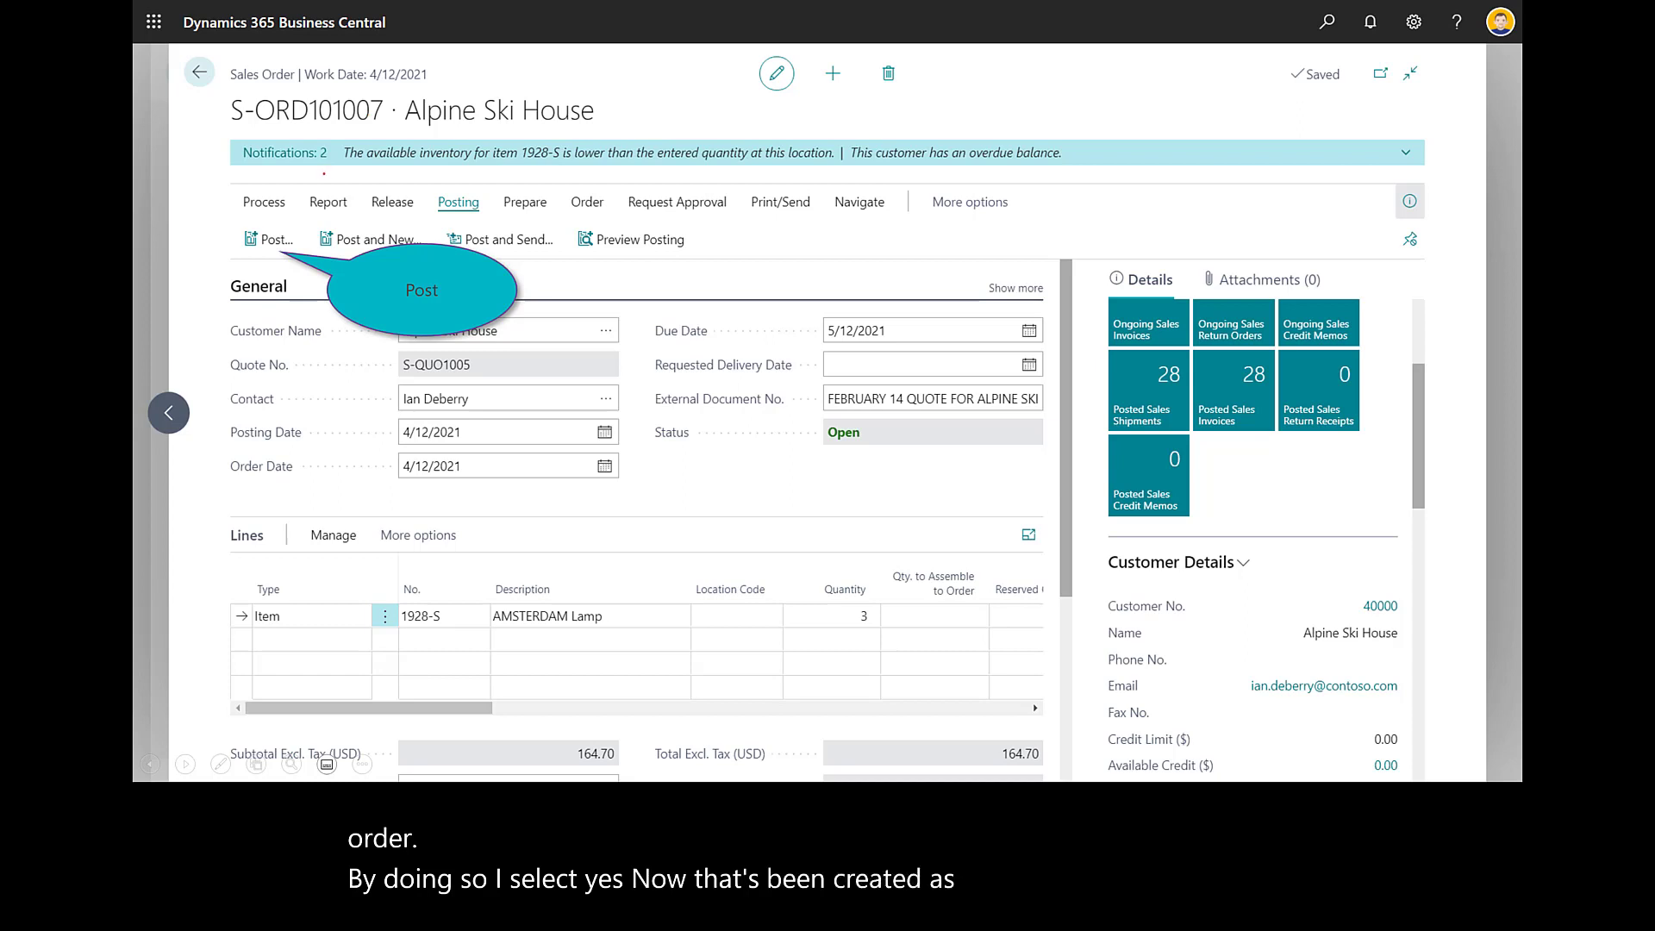
Step: Post the Alpine Ski House sales order with the Ship and Invoice option and open the posted sales invoice
{"action": "key", "text": "Right"}
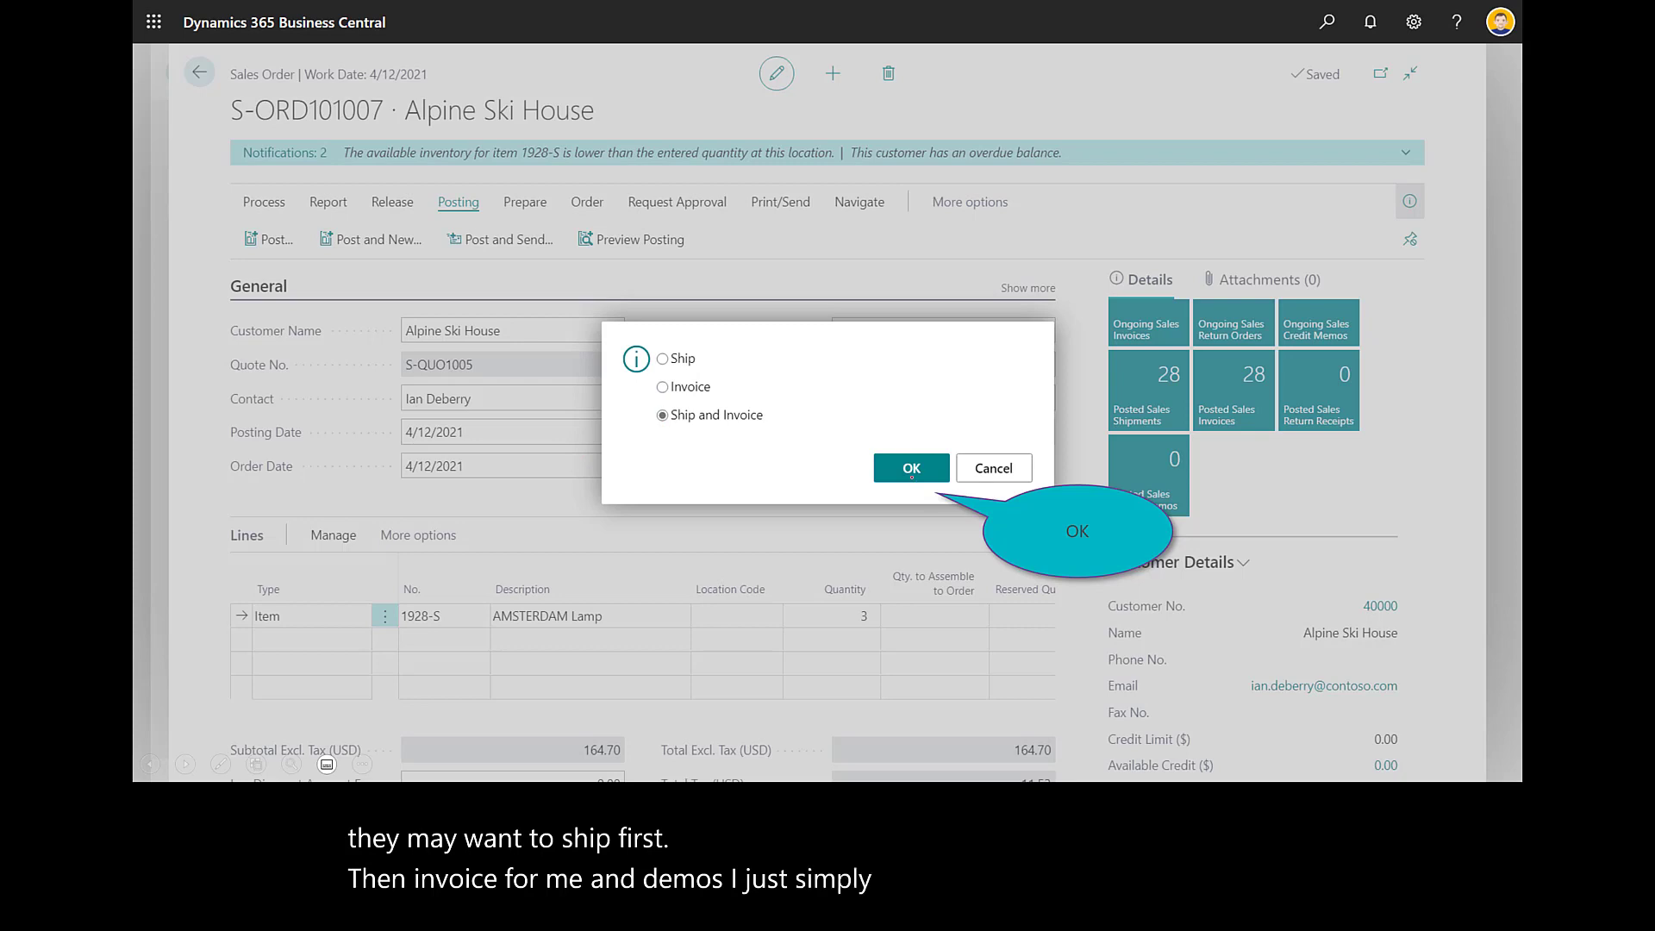
{"action": "left_click", "coordinate": [914, 479]}
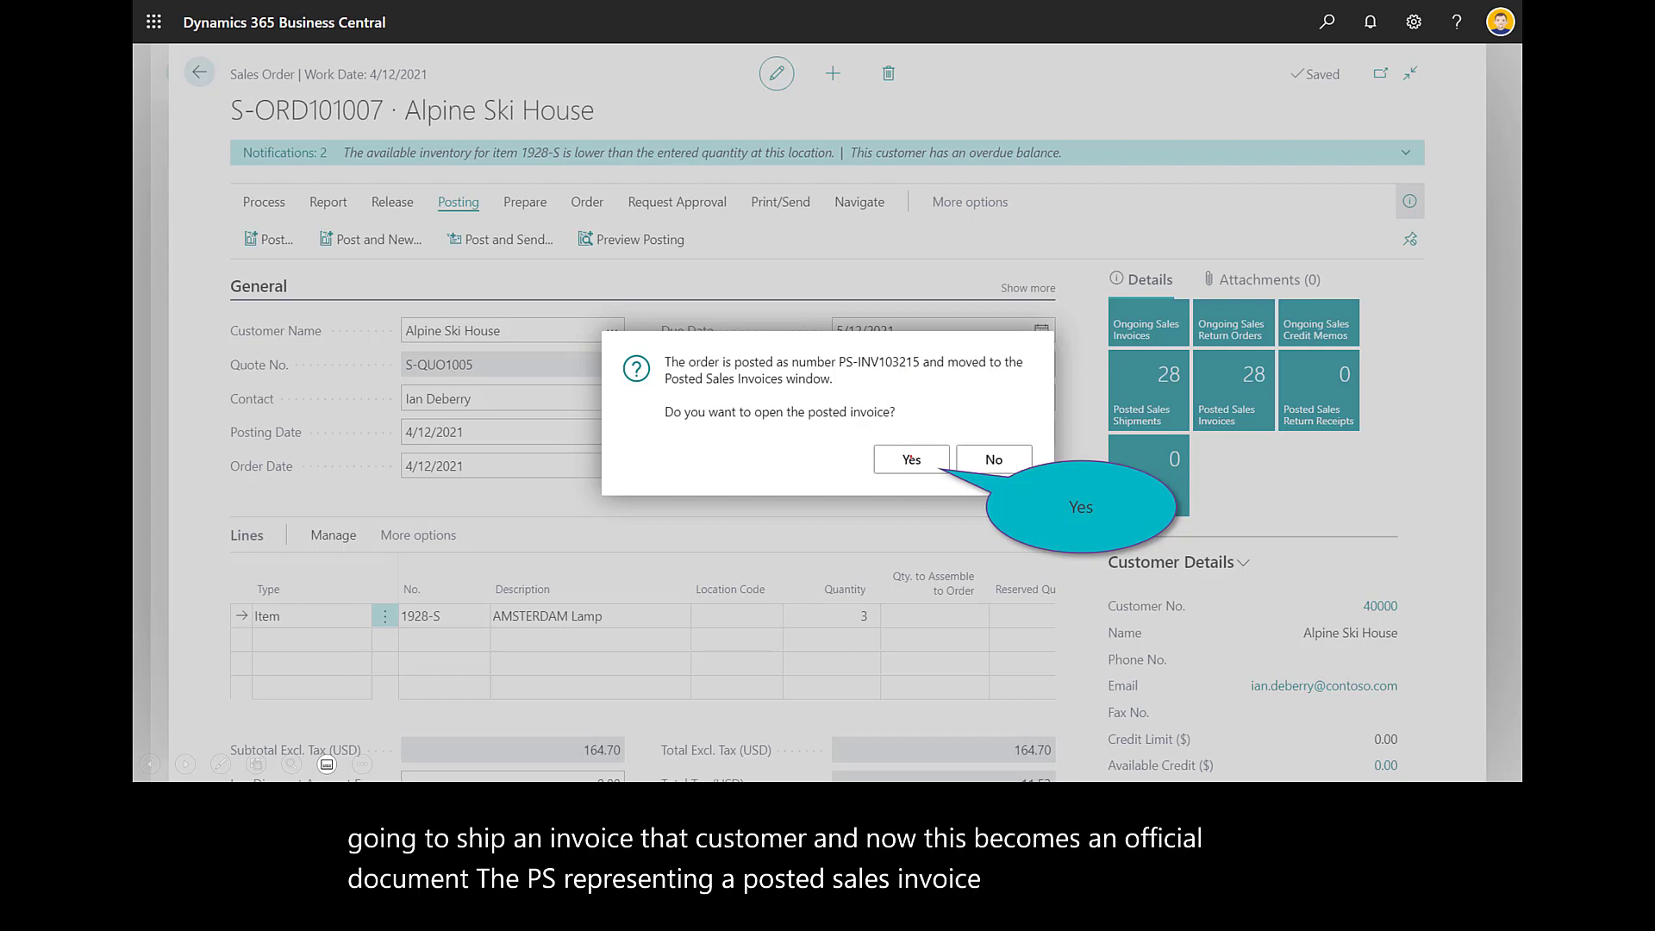
{"action": "left_click", "coordinate": [911, 458]}
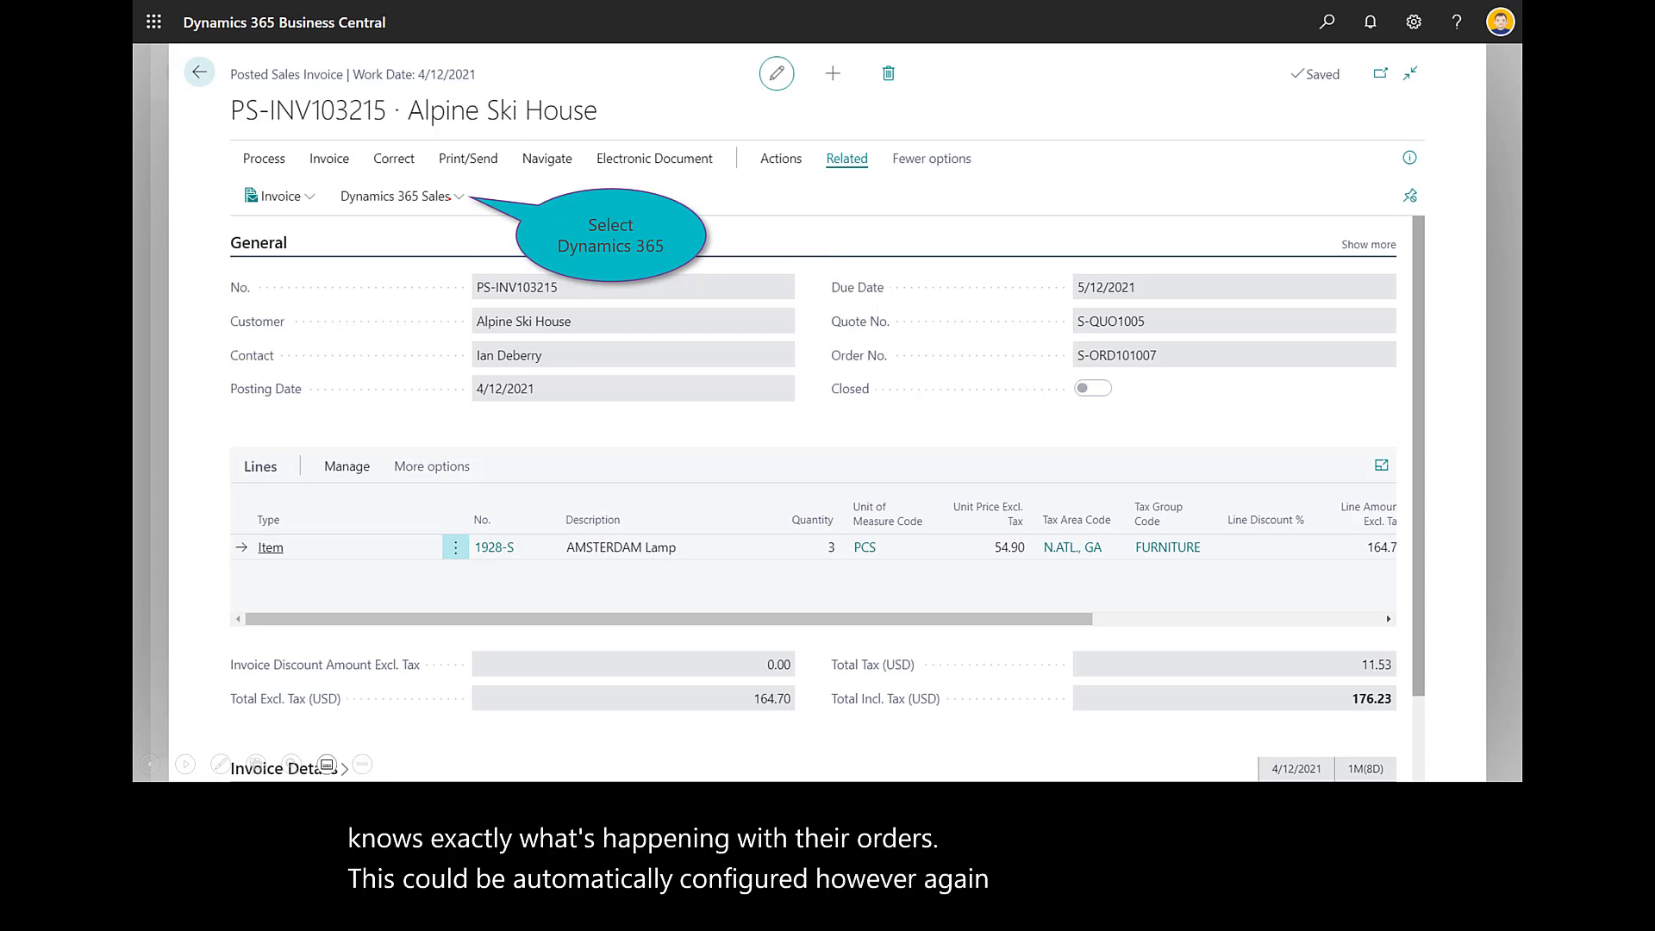
Step: Create the posted invoice in Dynamics 365 Sales, and switch to the Sales Hub's All Invoices view
{"action": "left_click", "coordinate": [451, 197]}
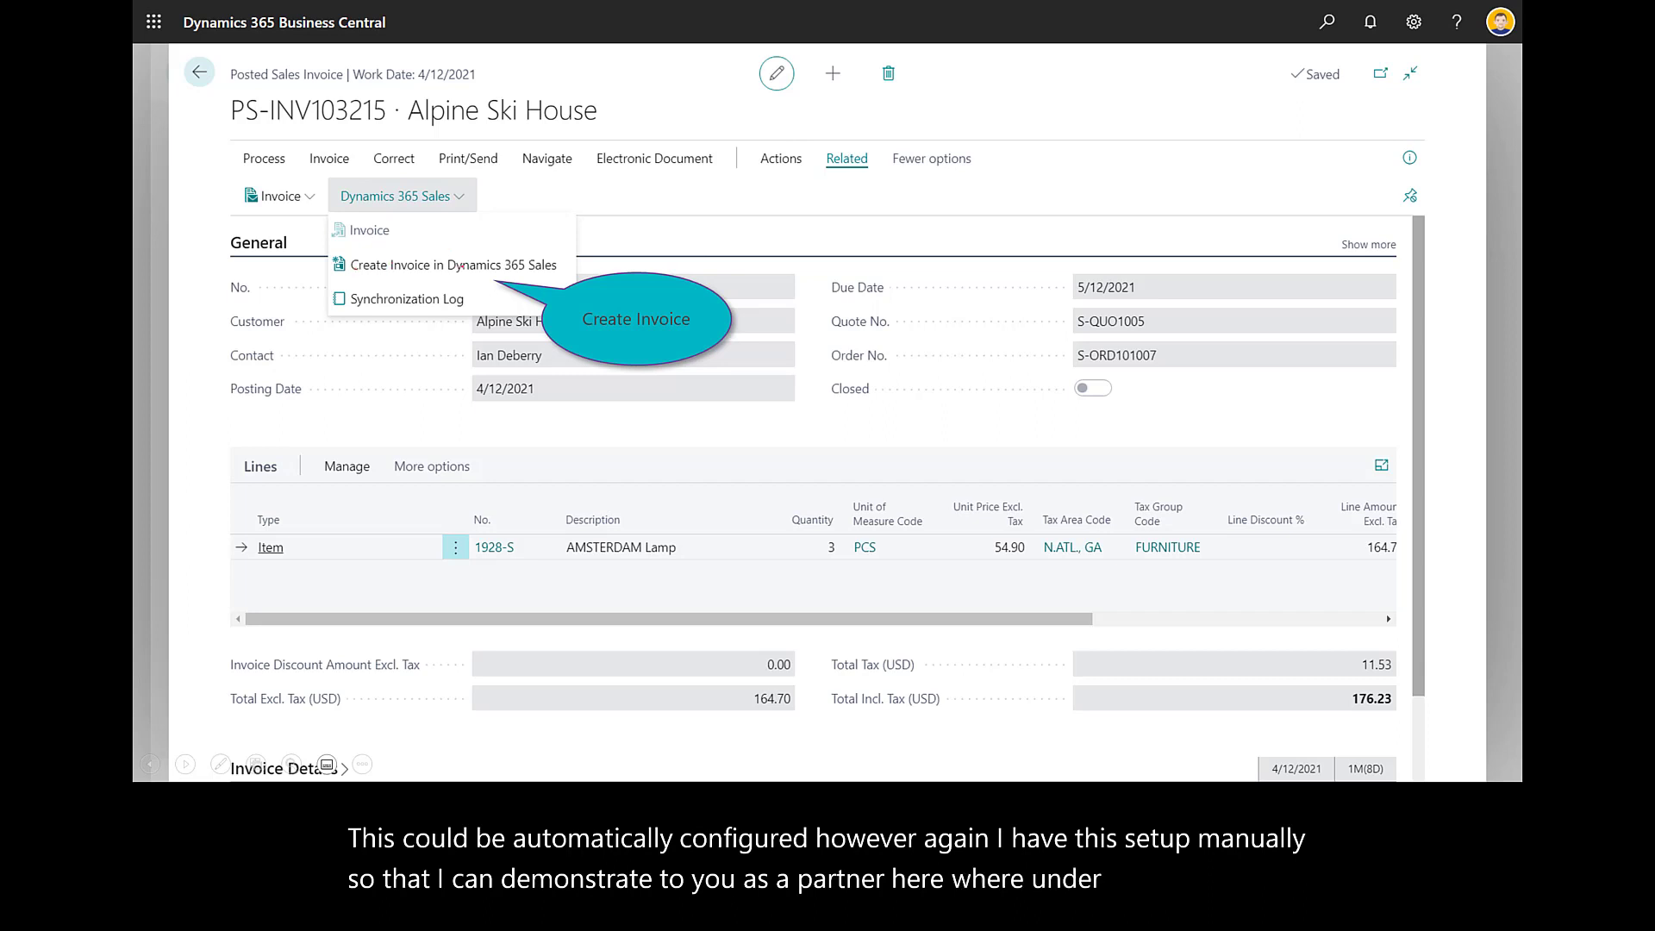
{"action": "left_click", "coordinate": [462, 266]}
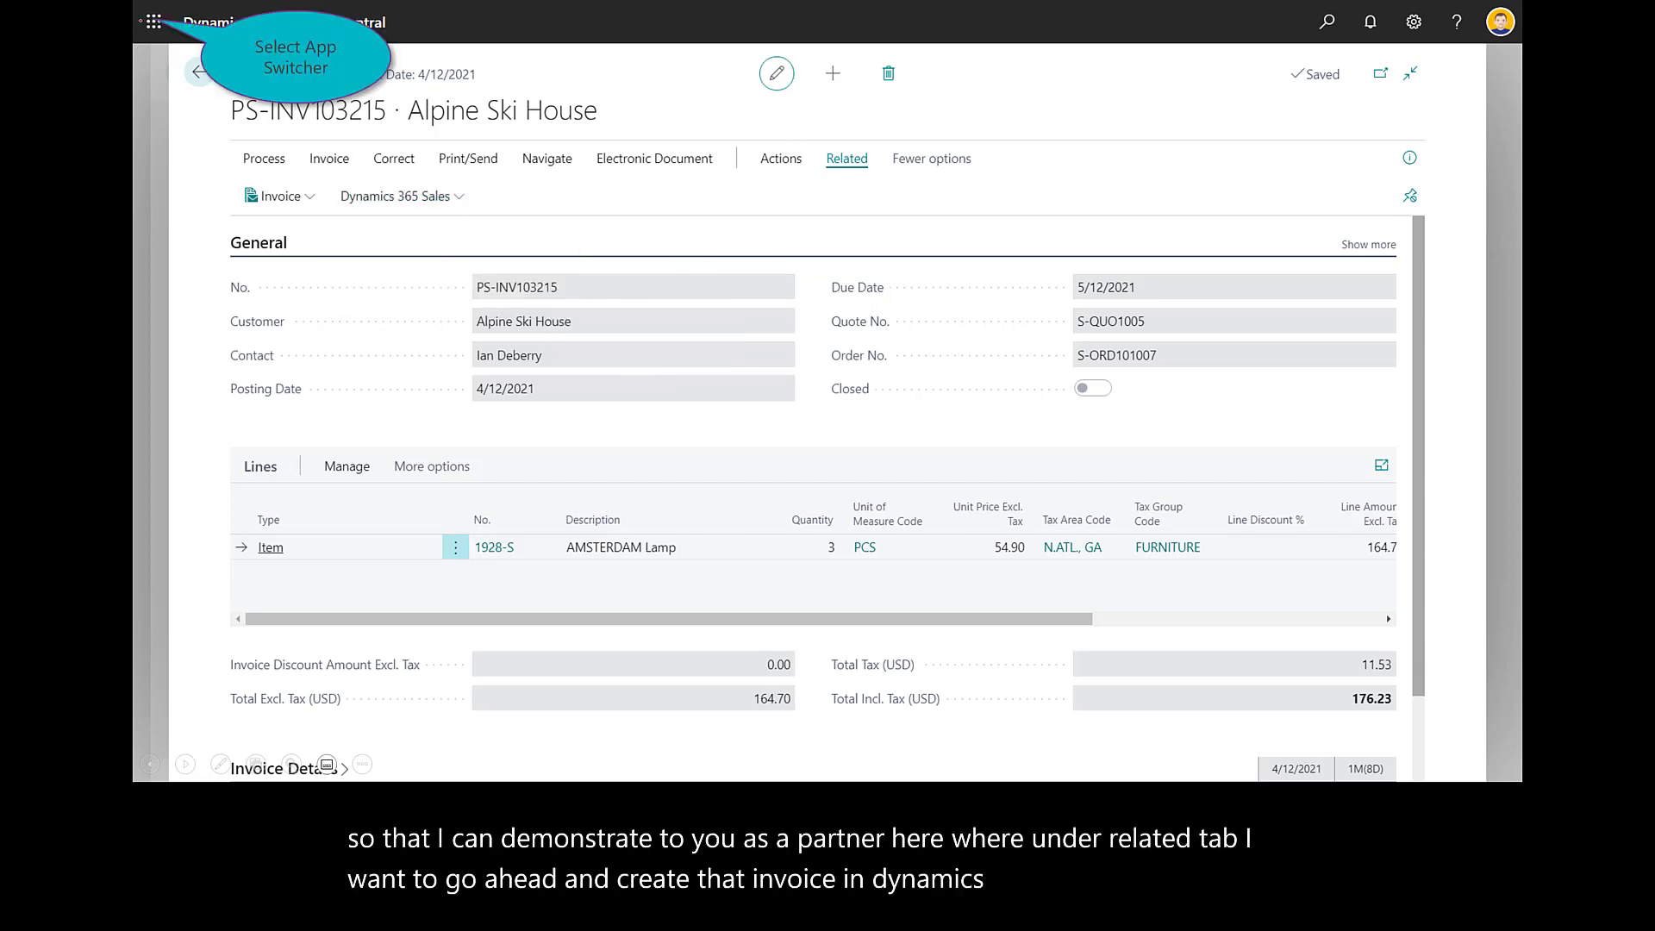
{"action": "left_click", "coordinate": [153, 22]}
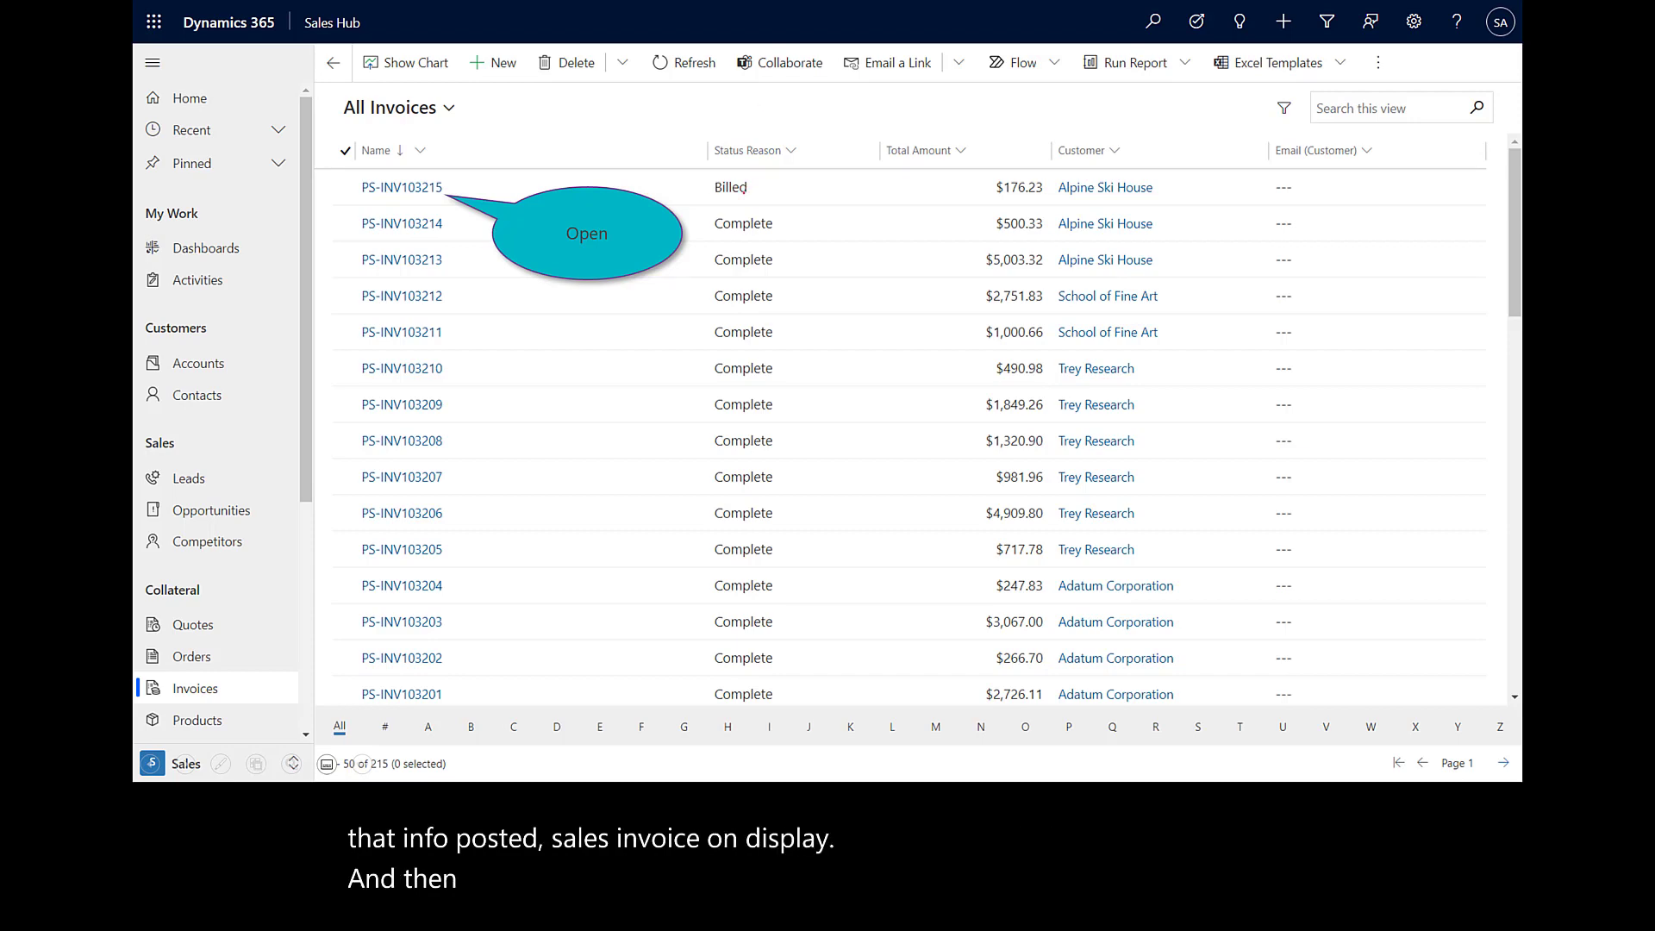
Step: Switch to Business Central and open the GENERAL cash receipt journal with Alpine Ski House's payment line of -176.23
{"action": "key", "text": "Right"}
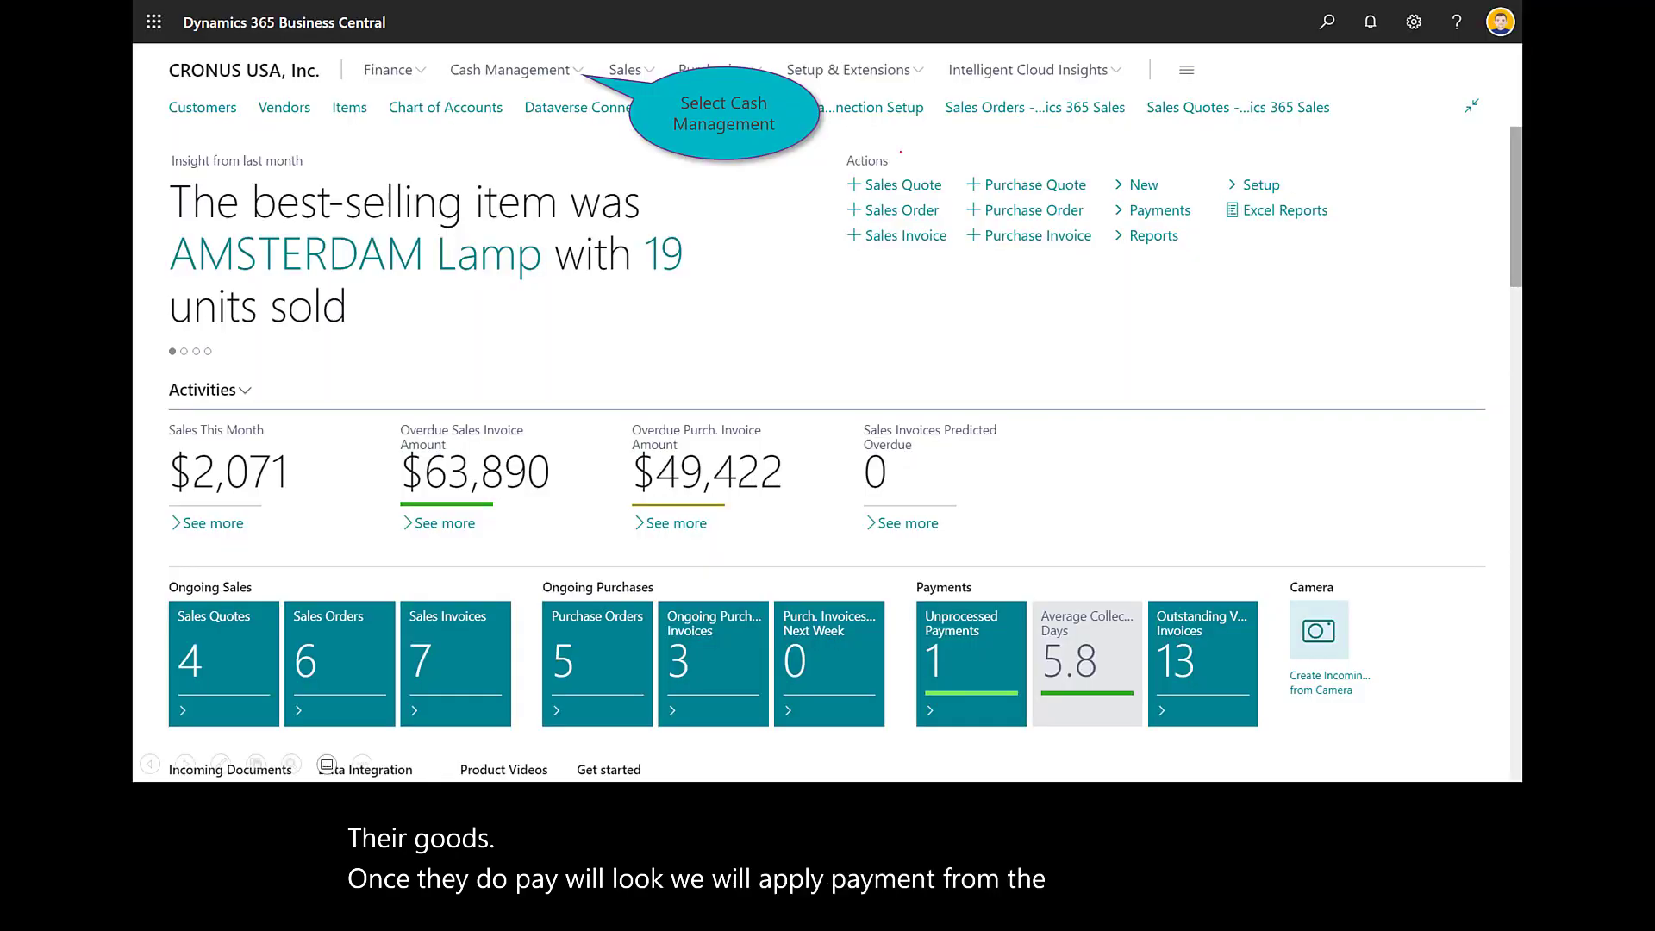
{"action": "left_click", "coordinate": [525, 73]}
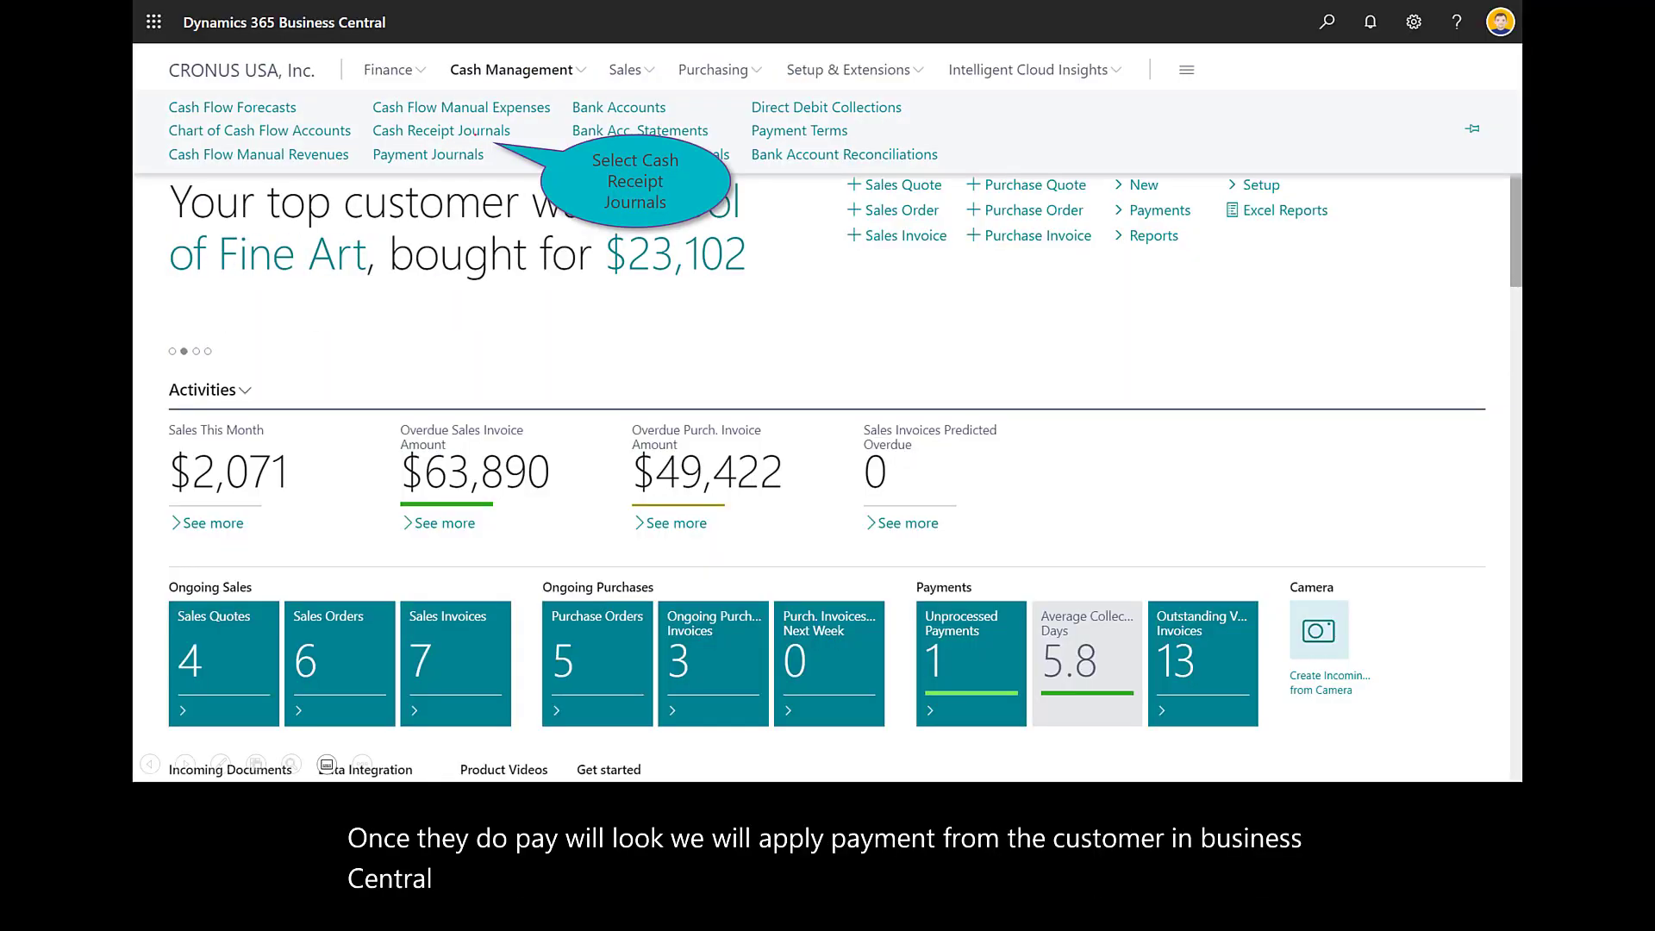
{"action": "left_click", "coordinate": [442, 130]}
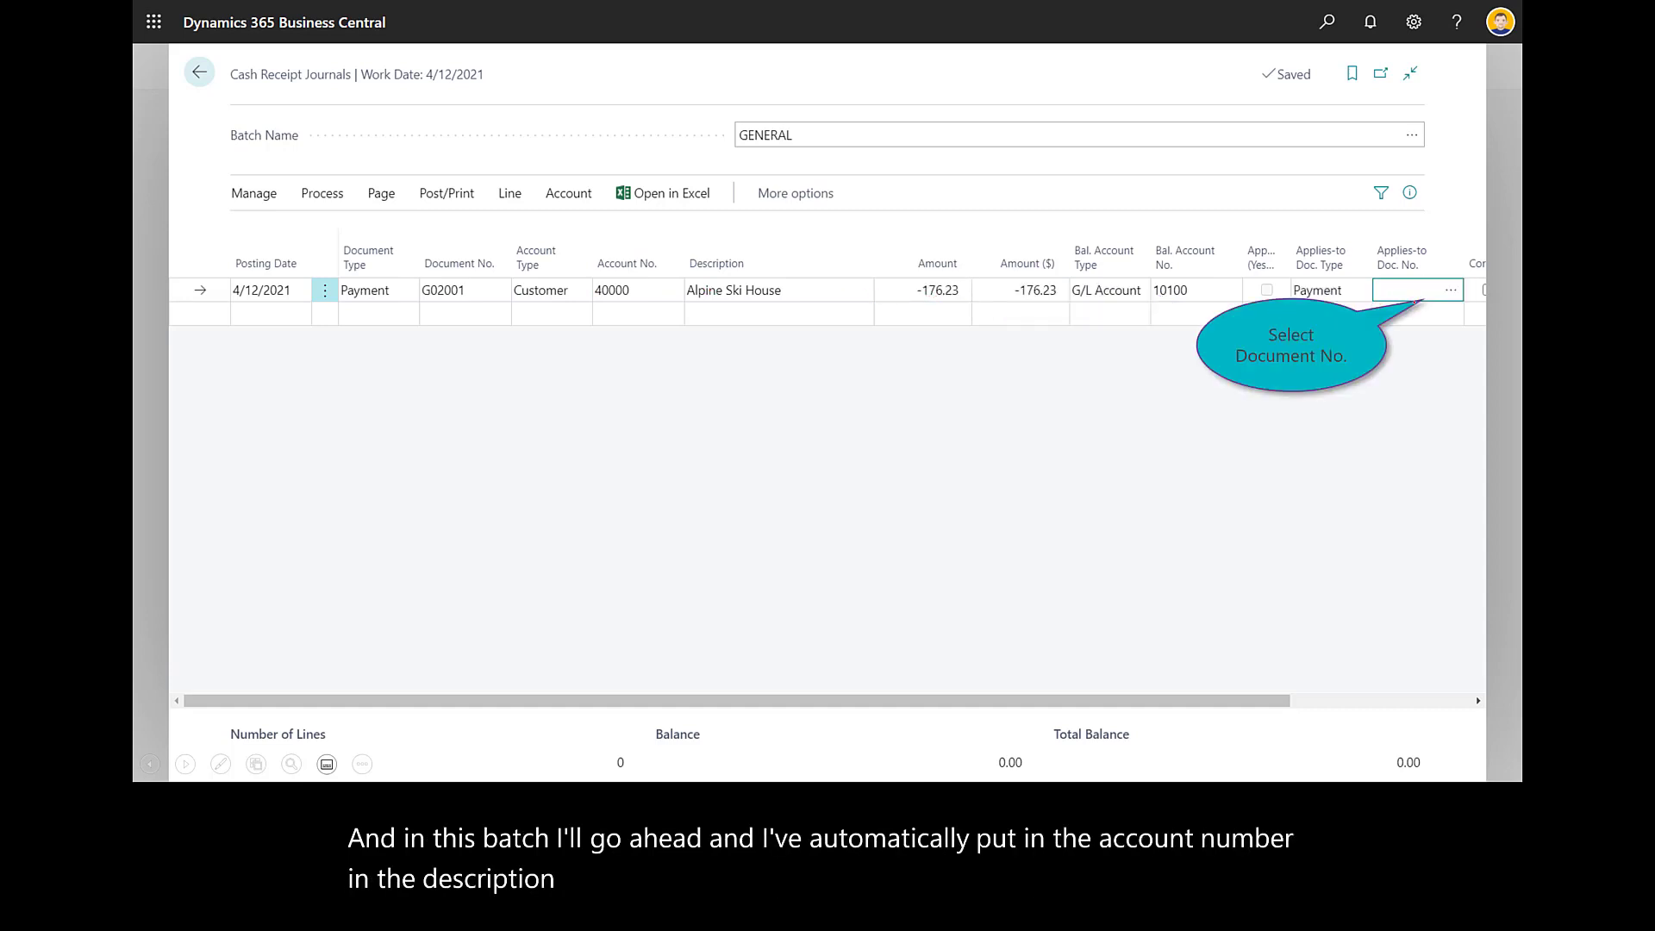
Step: Apply the Alpine Ski House payment to its posted invoice dated 4/12/2021 and post the cash receipt journal
{"action": "key", "text": "Right"}
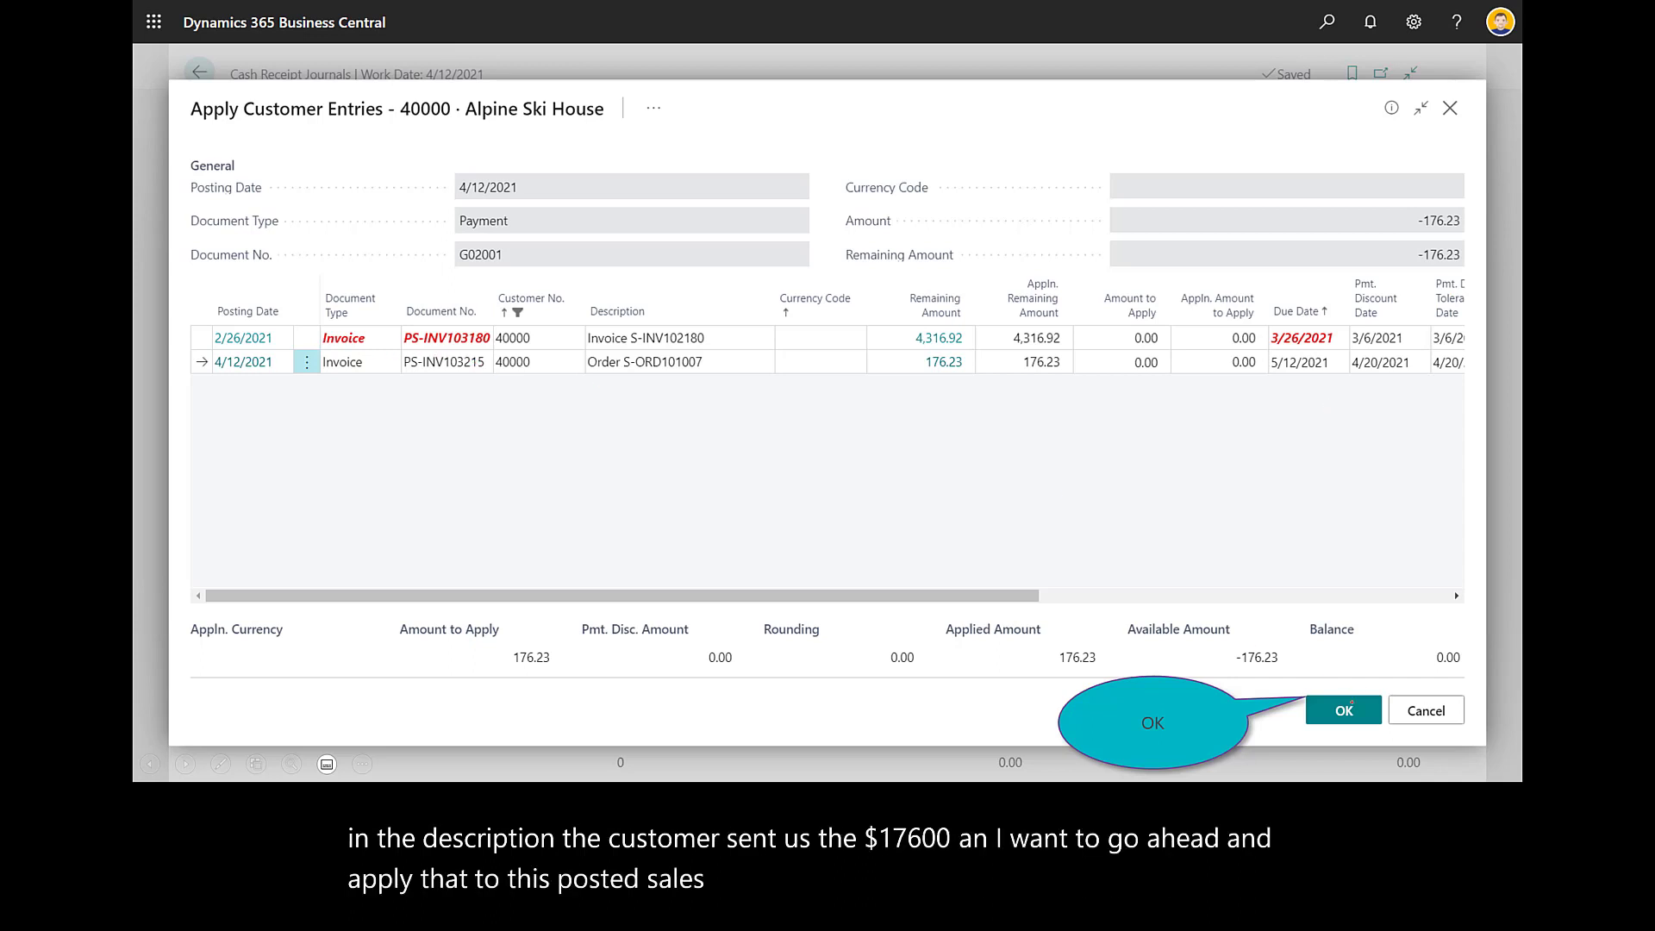
{"action": "key", "text": "Right"}
{"action": "key", "text": "Right"}
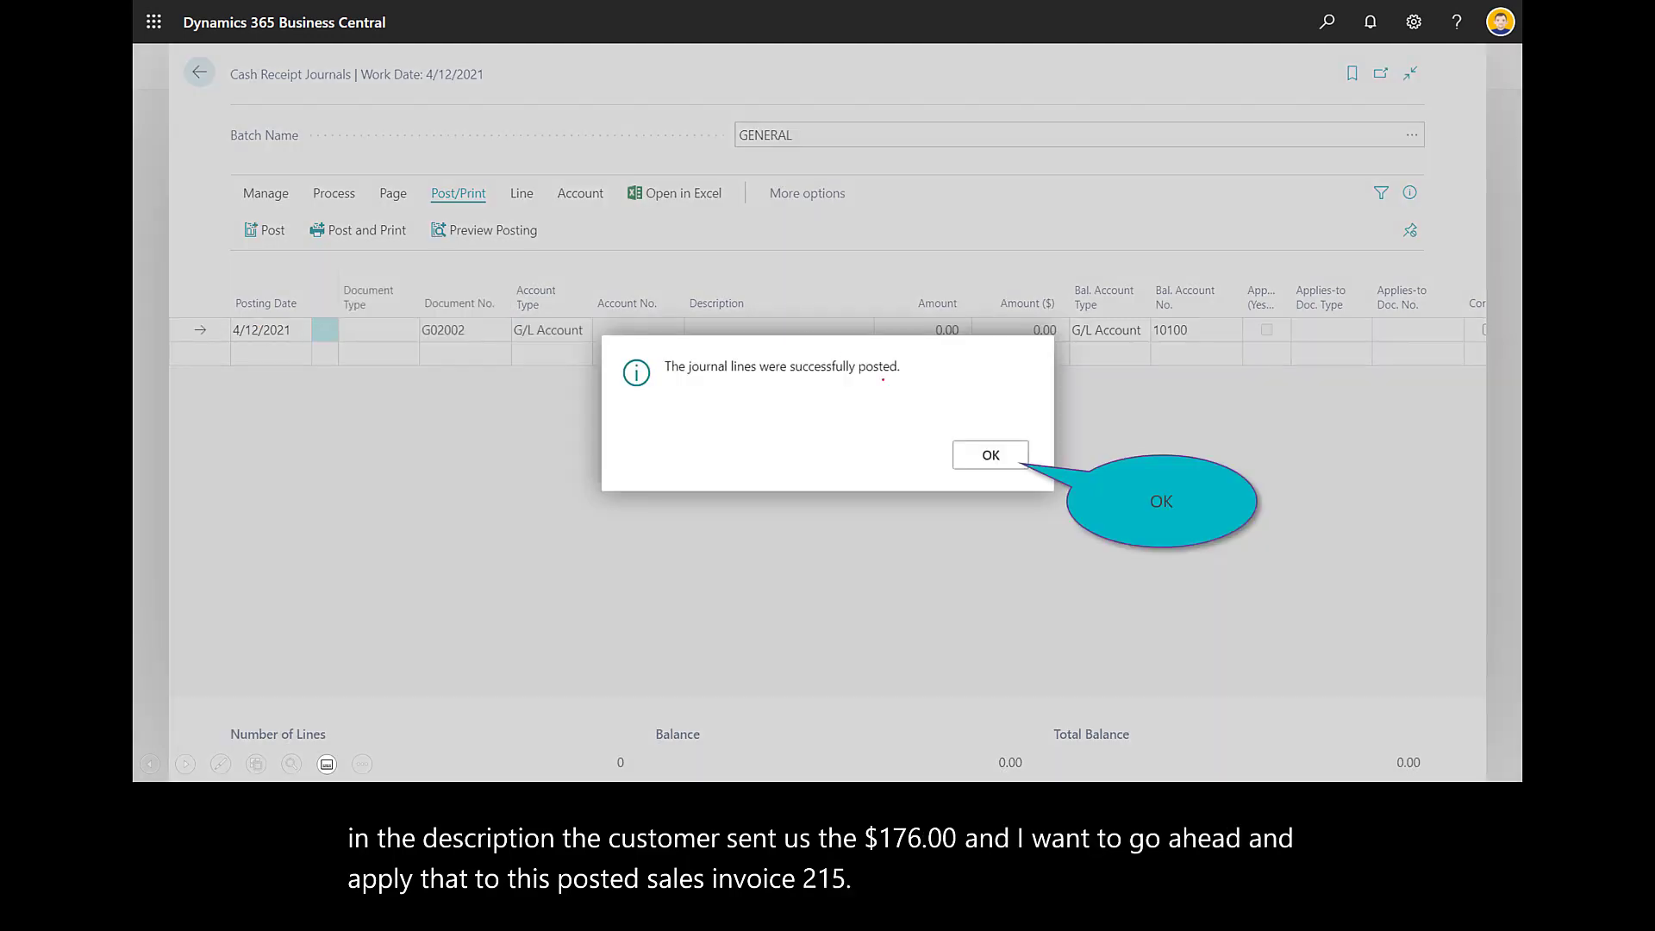
{"action": "key", "text": "Right"}
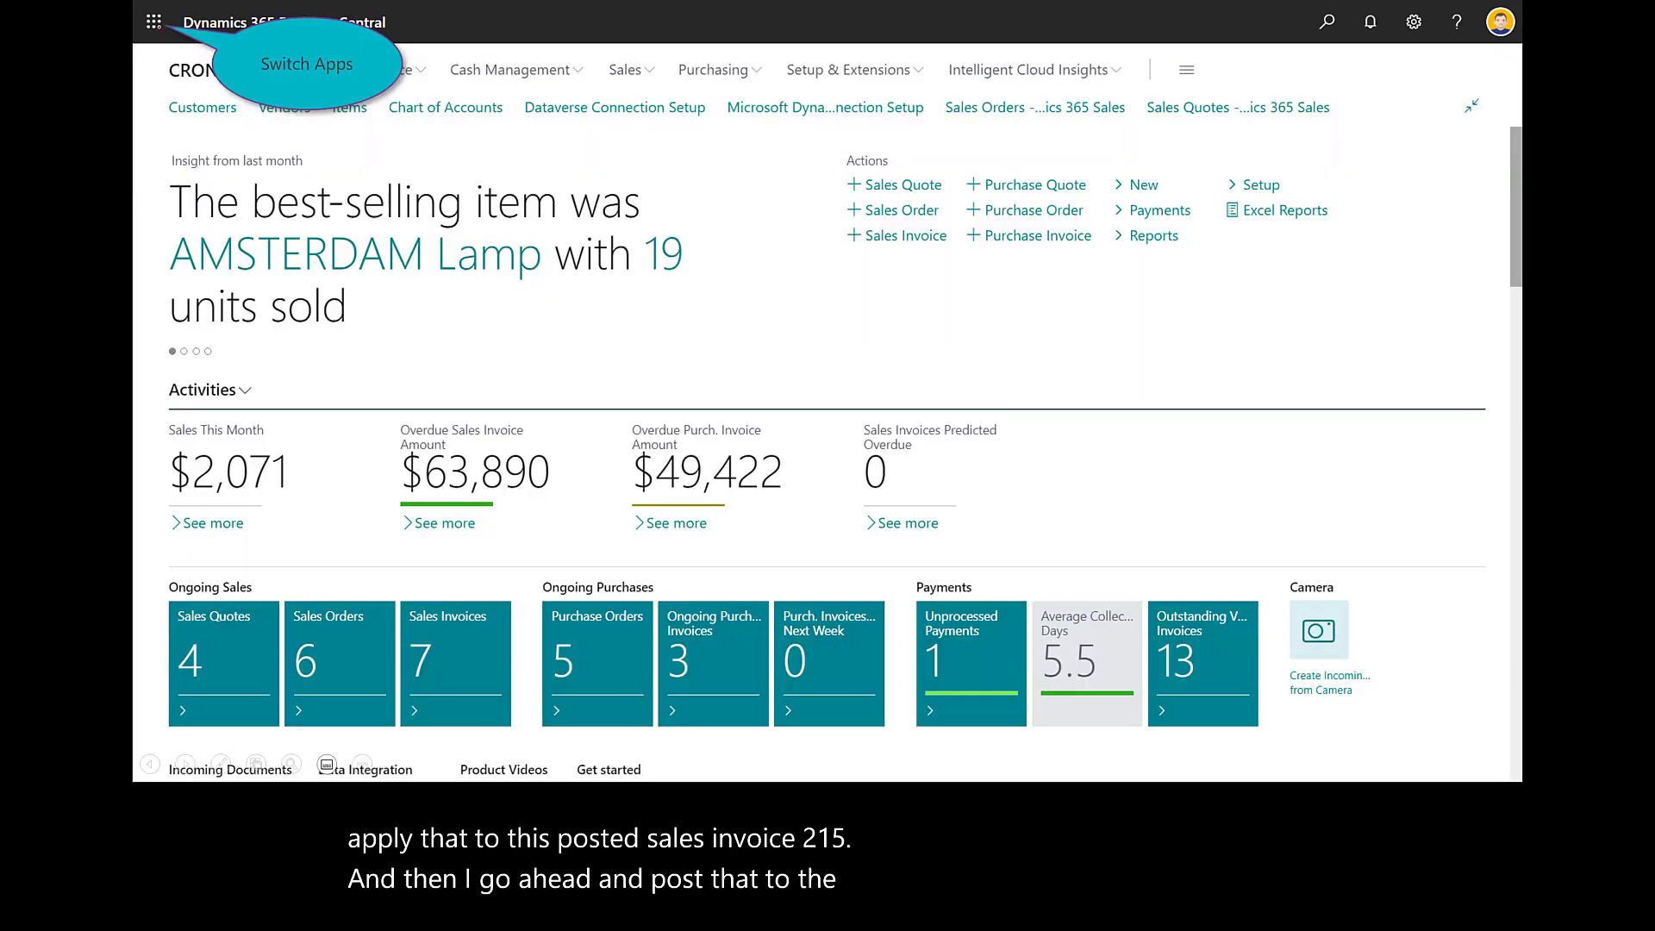
Step: Switch to Dynamics 365 Sales and check the status reason of the newest Alpine Ski House invoice under All Invoices
{"action": "key", "text": "Right"}
{"action": "key", "text": "Right"}
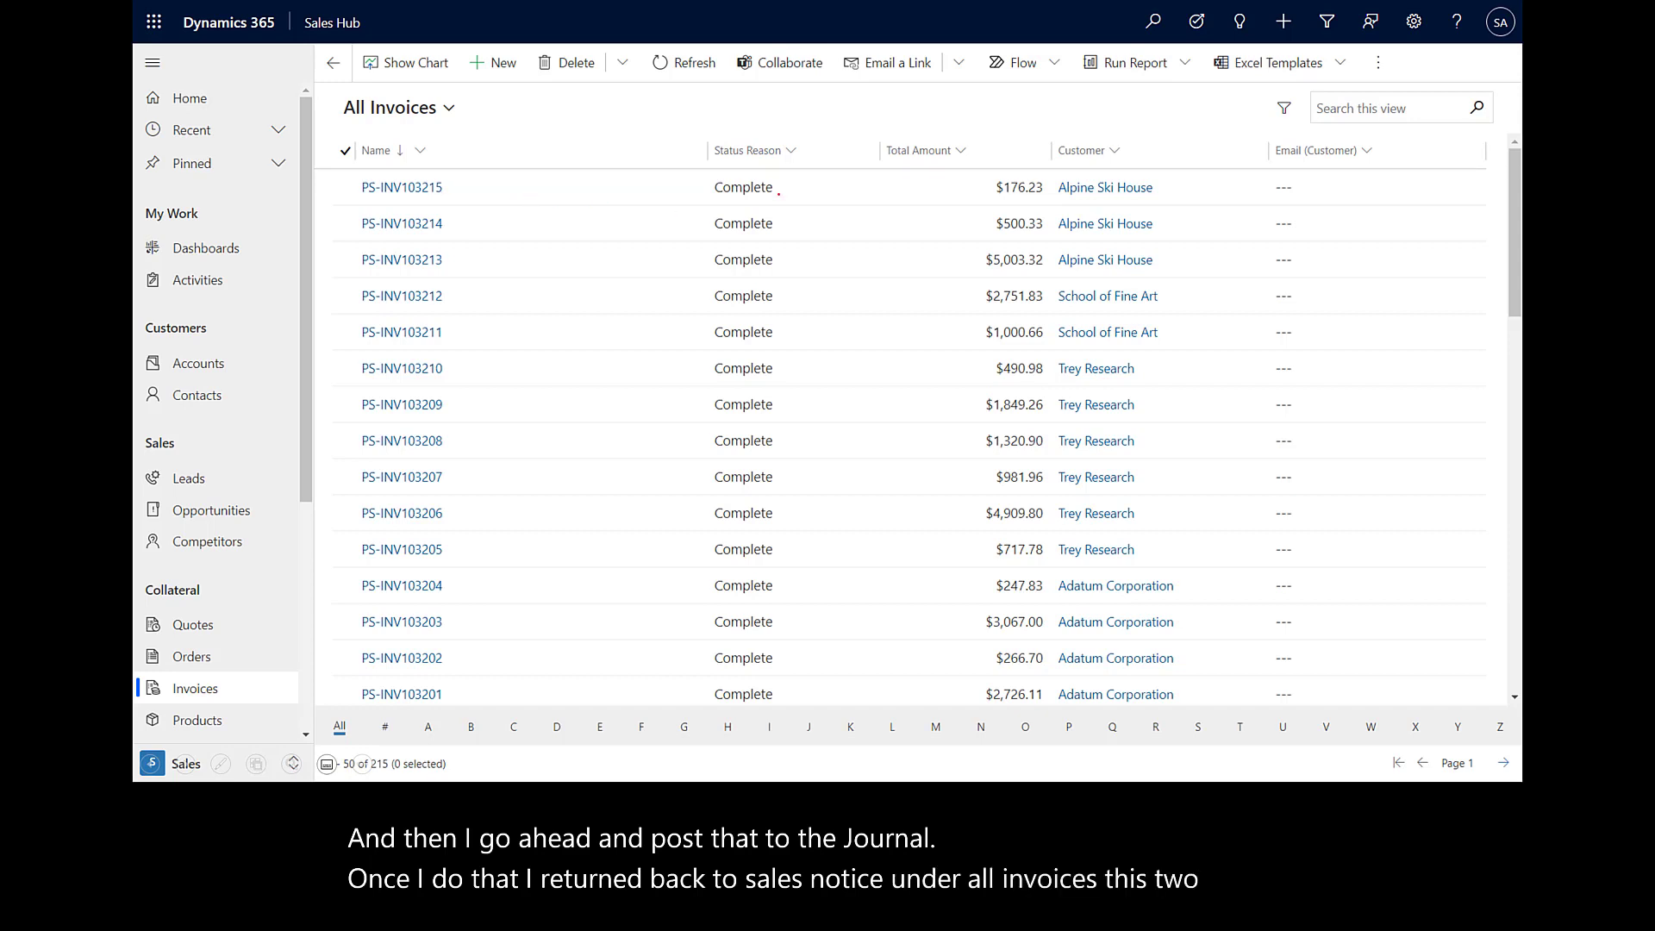
{"action": "mouse_move", "coordinate": [655, 156]}
{"action": "left_mouse_down"}
{"action": "mouse_move", "coordinate": [821, 189]}
{"action": "mouse_move", "coordinate": [783, 245]}
{"action": "left_mouse_up"}
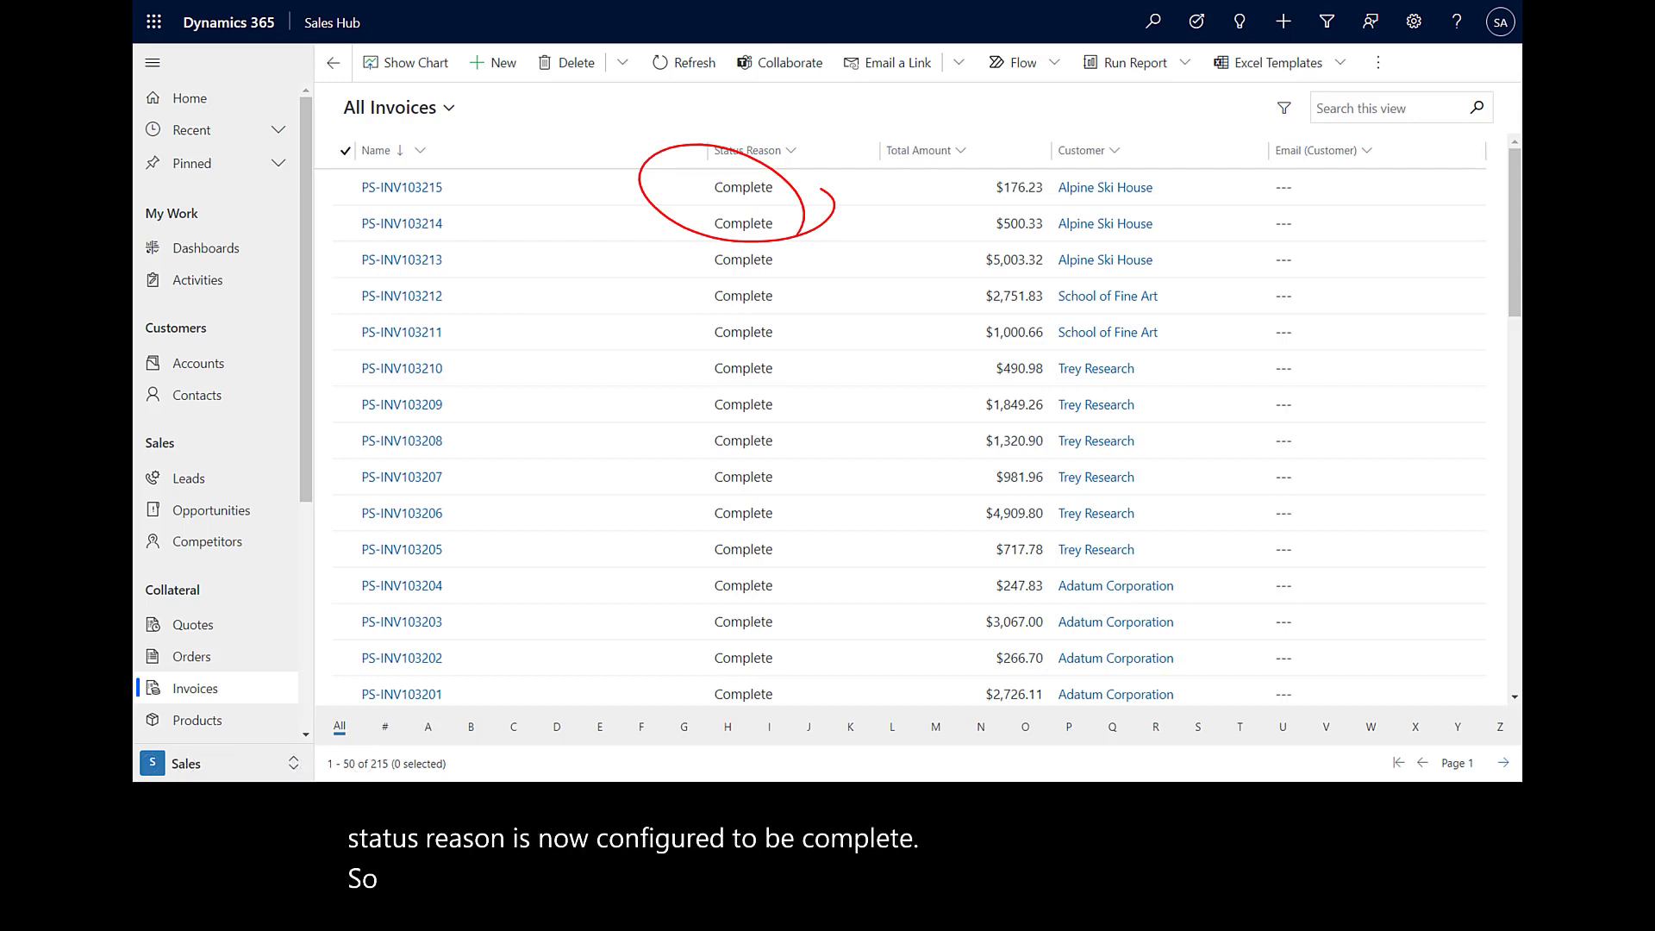
{"action": "key", "text": "Right"}
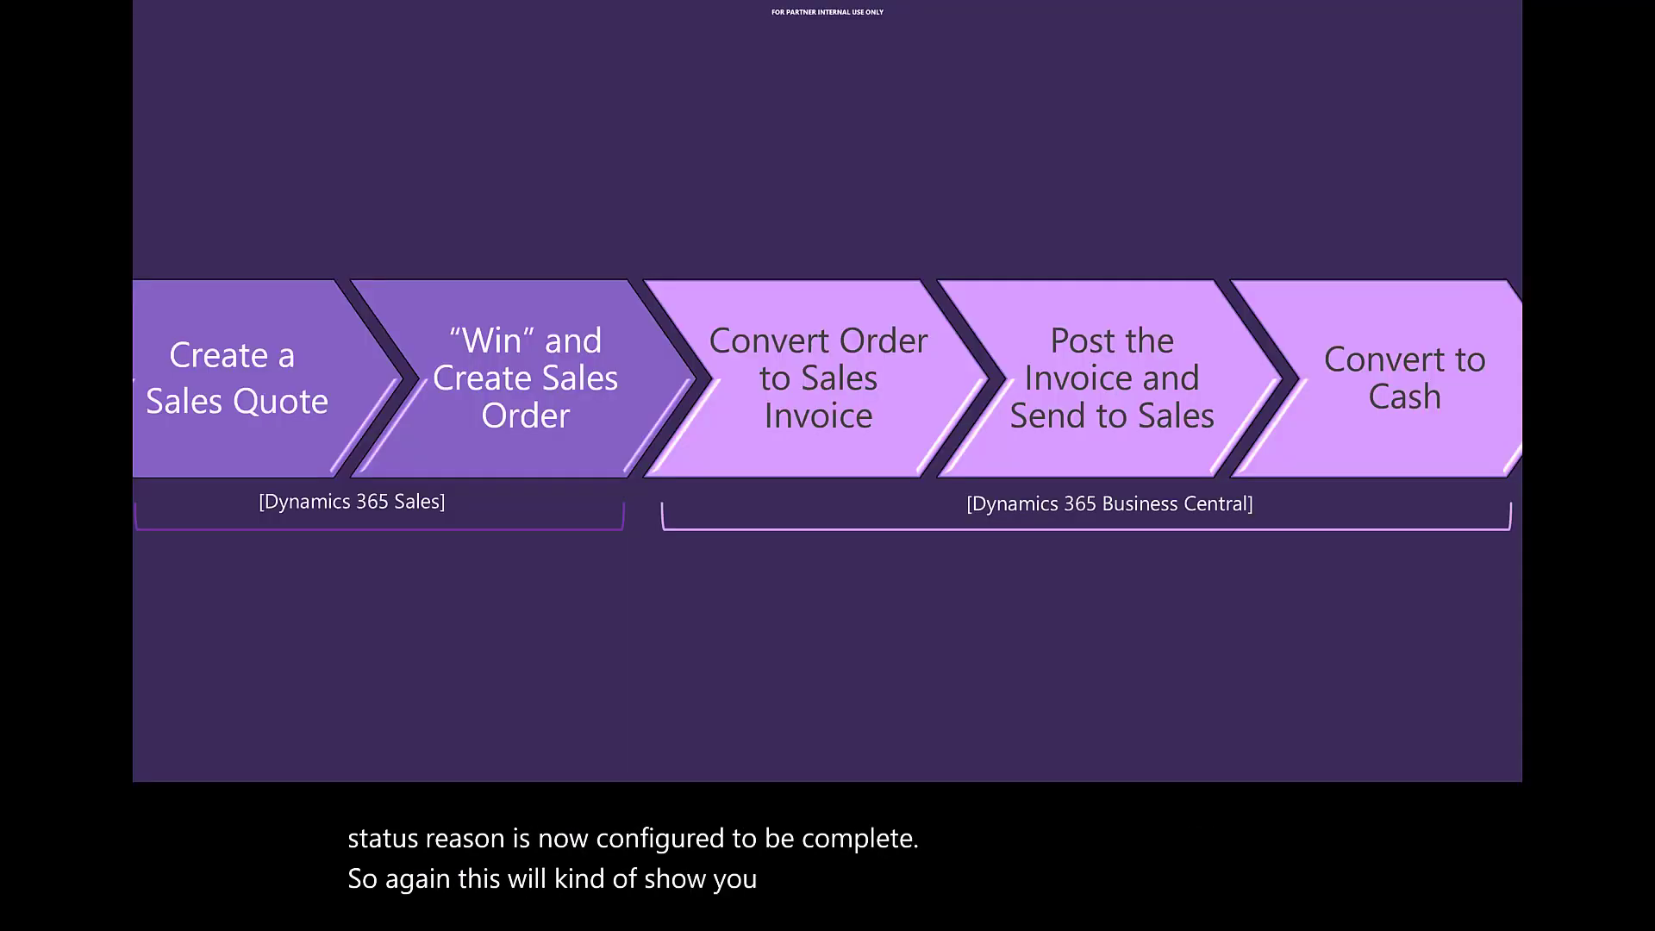